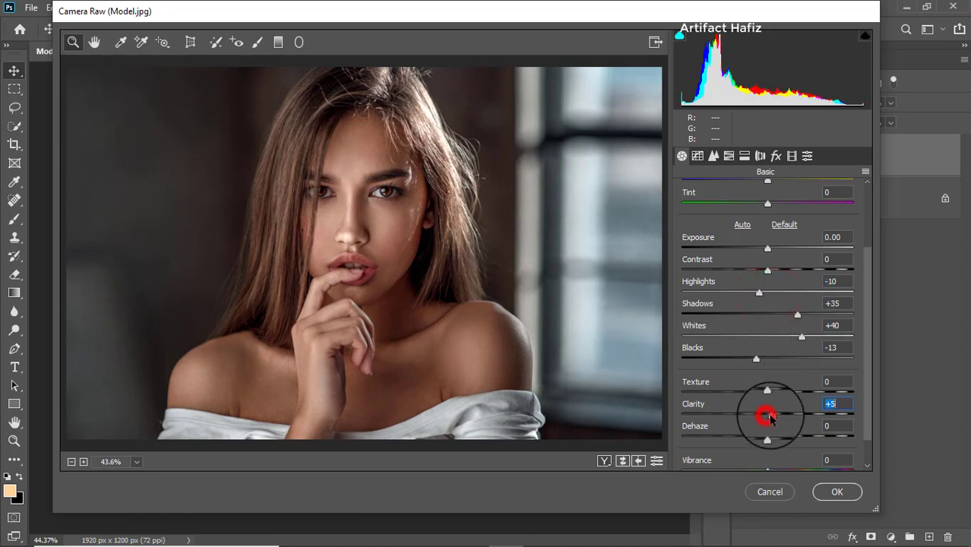
# Raise the black point of the RGB point tone curve to an output of 8 at input 0.
pyautogui.scroll(-1, 776, 412)
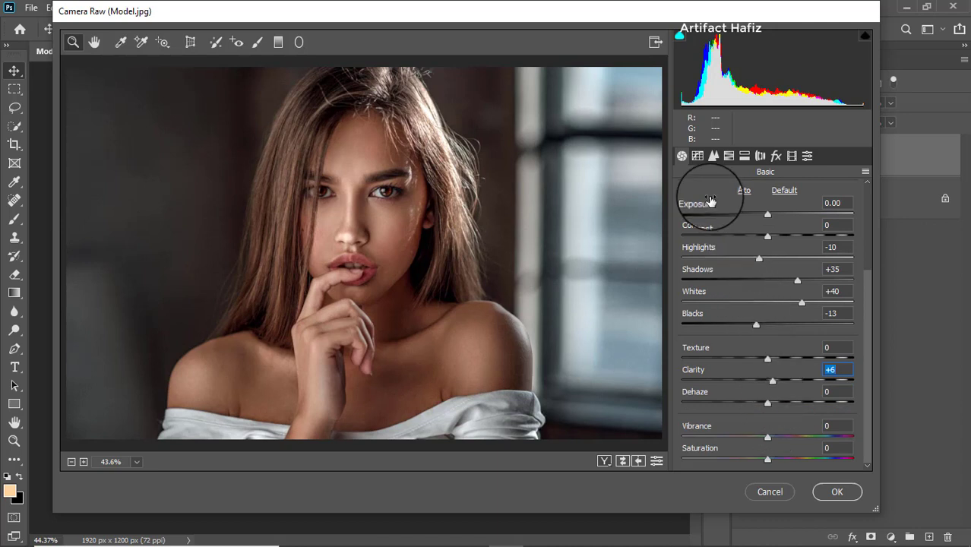
pyautogui.click(697, 156)
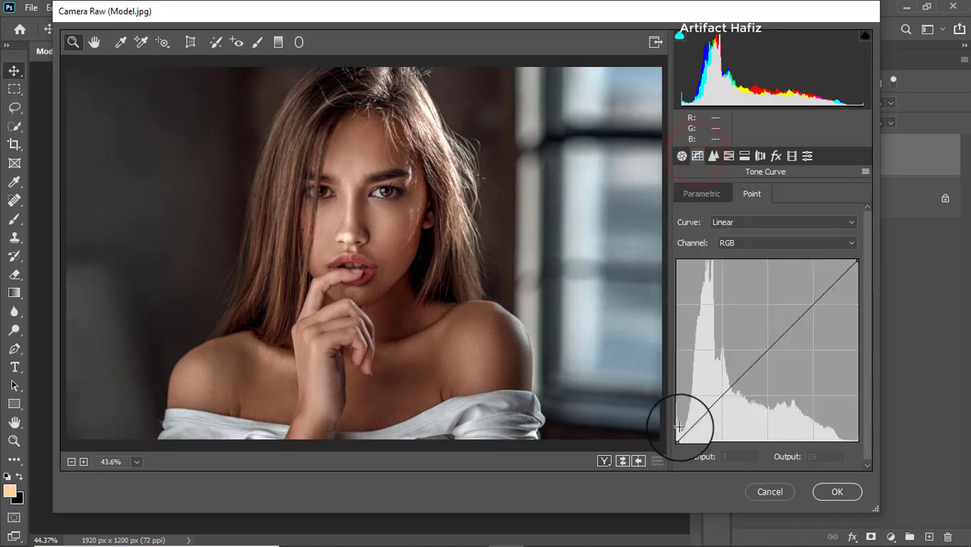
pyautogui.moveTo(678, 439); pyautogui.dragTo(673, 434)
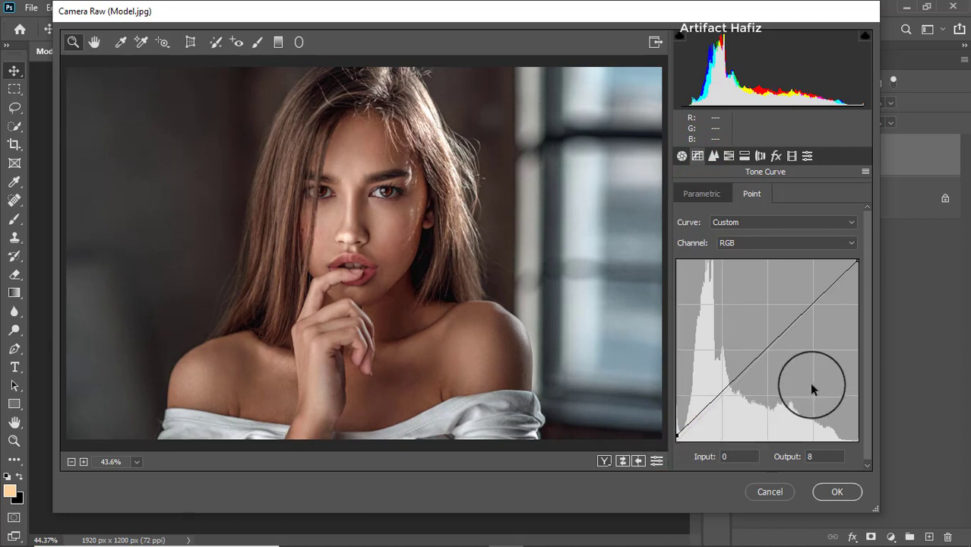
# Raise the Blue channel curve's black point to an output of 6 and apply the Camera Raw filter.
pyautogui.click(752, 245)
pyautogui.click(730, 290)
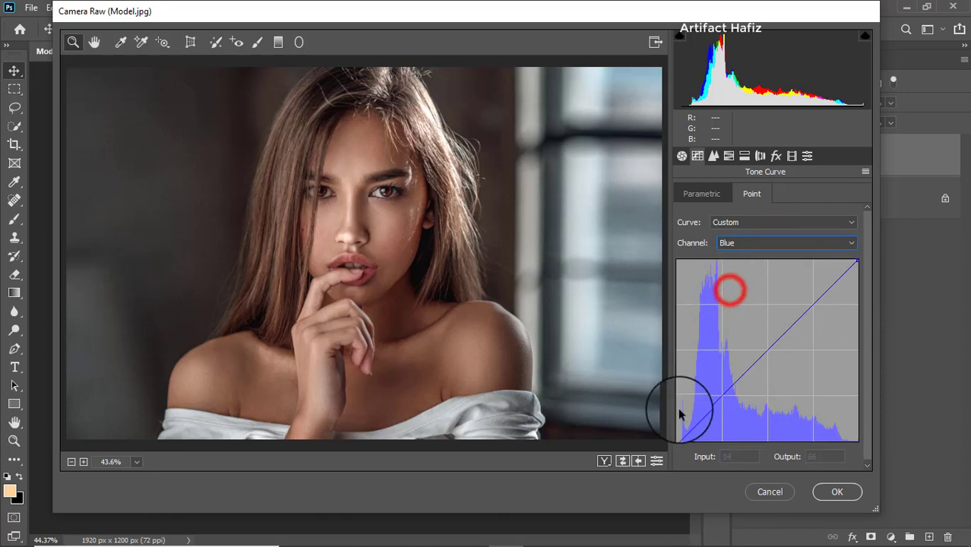
pyautogui.moveTo(676, 439); pyautogui.dragTo(673, 436)
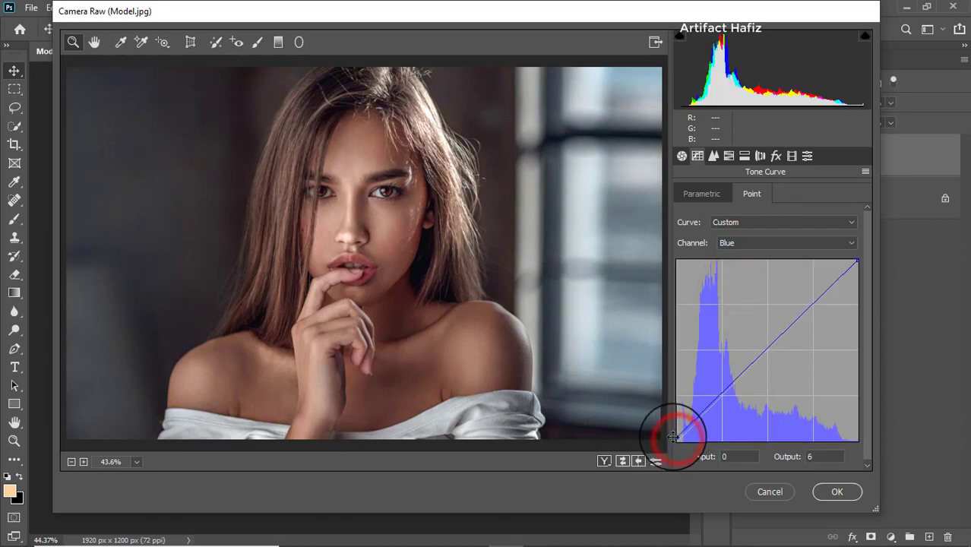
pyautogui.click(818, 492)
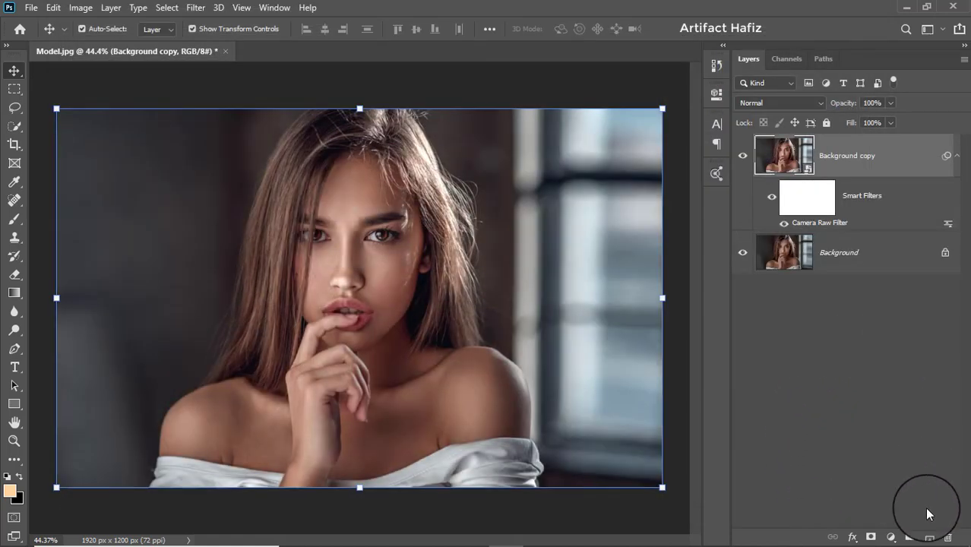
# Add a new empty layer above Background copy and set the foreground colour to ffd29e.
pyautogui.click(928, 536)
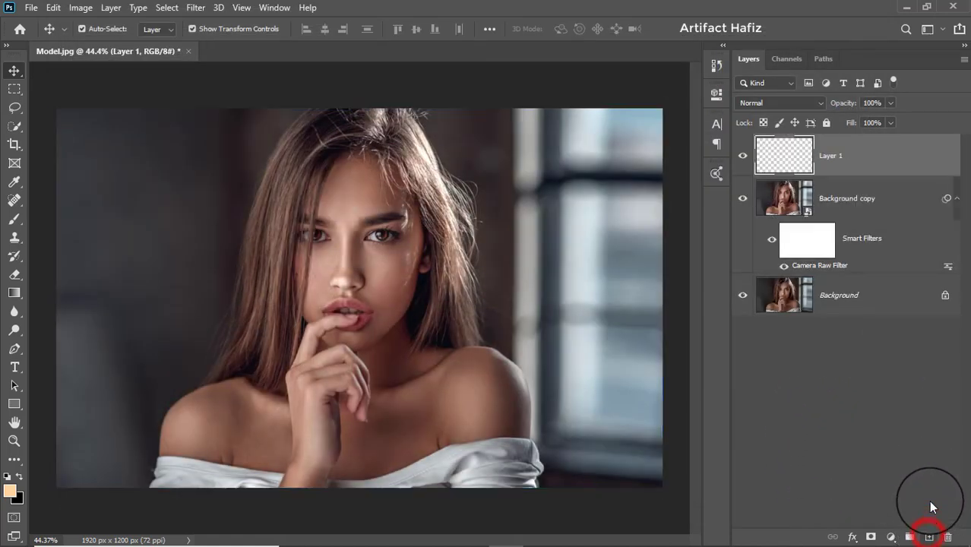
pyautogui.click(13, 220)
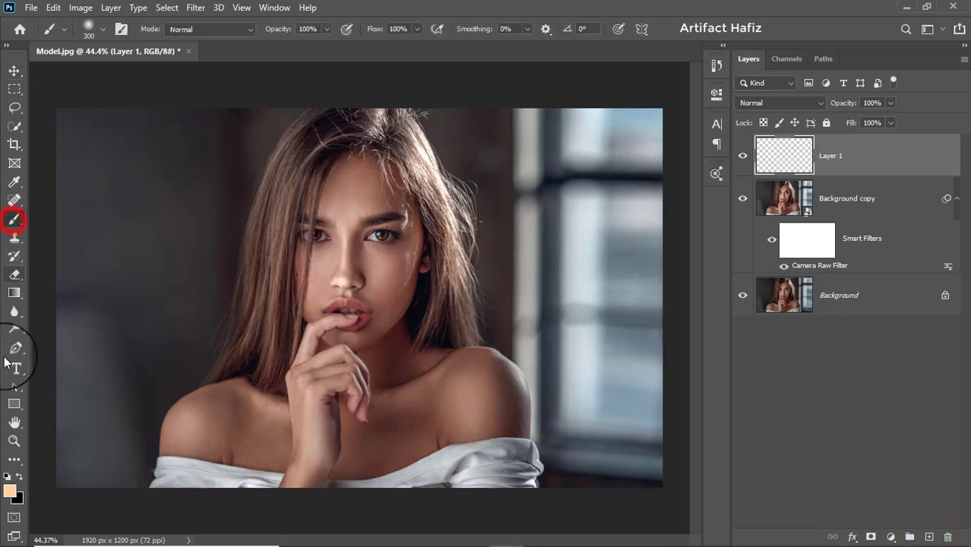
pyautogui.click(10, 491)
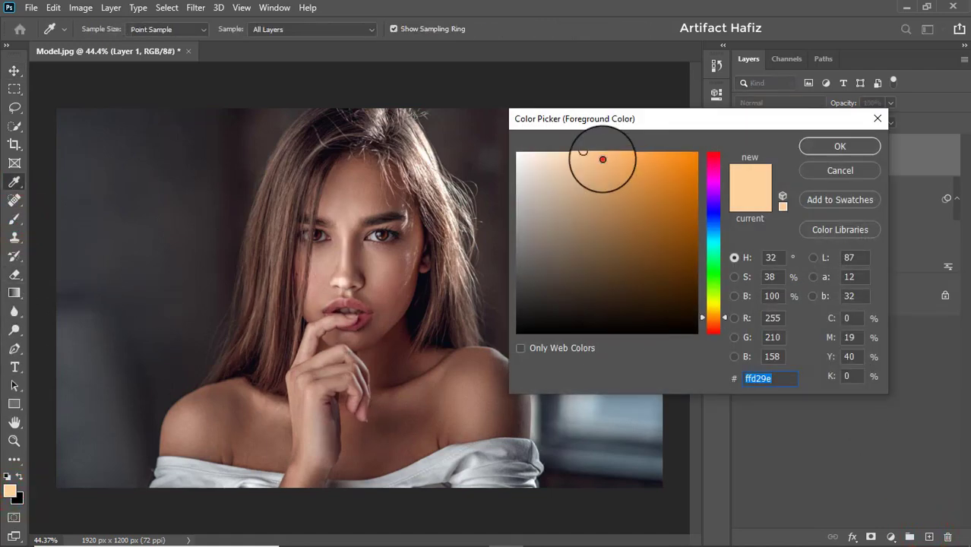
pyautogui.moveTo(603, 159)
pyautogui.mouseDown()
pyautogui.moveTo(576, 133)
pyautogui.moveTo(570, 147)
pyautogui.moveTo(613, 132)
pyautogui.moveTo(628, 137)
pyautogui.moveTo(594, 131)
pyautogui.moveTo(585, 152)
pyautogui.mouseUp()
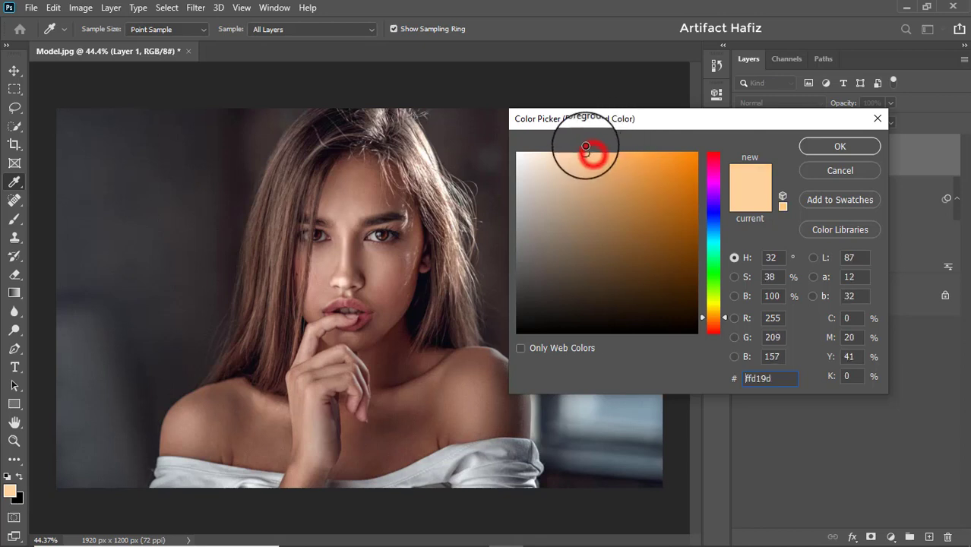
pyautogui.click(787, 381)
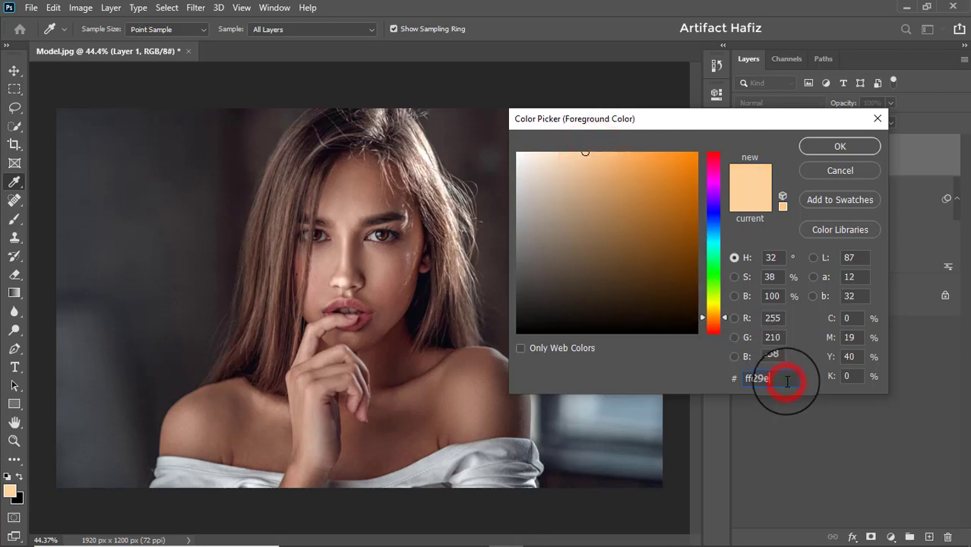
pyautogui.click(806, 149)
# Paint one dab of the foreground colour over the woman's mouth with a 700 px Soft Round brush.
pyautogui.press('b')
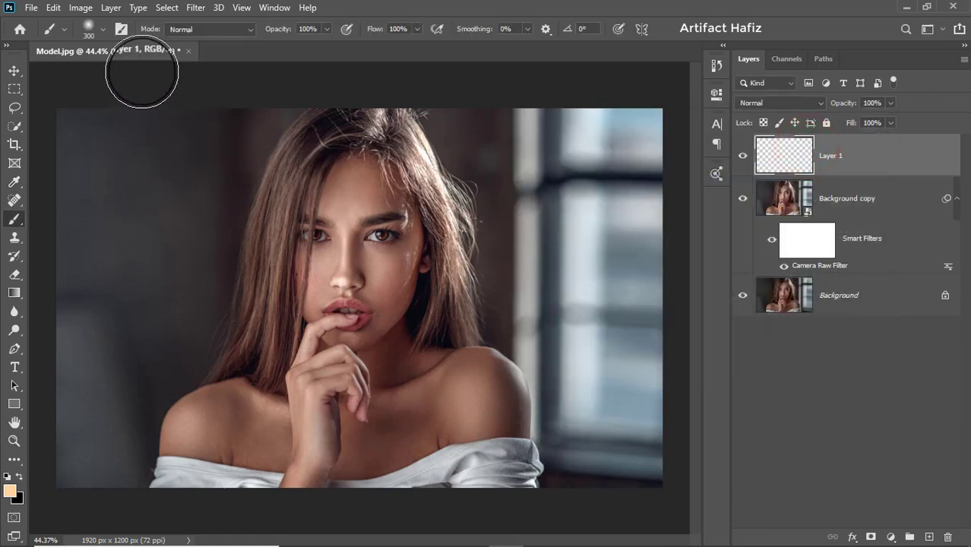
pyautogui.click(104, 28)
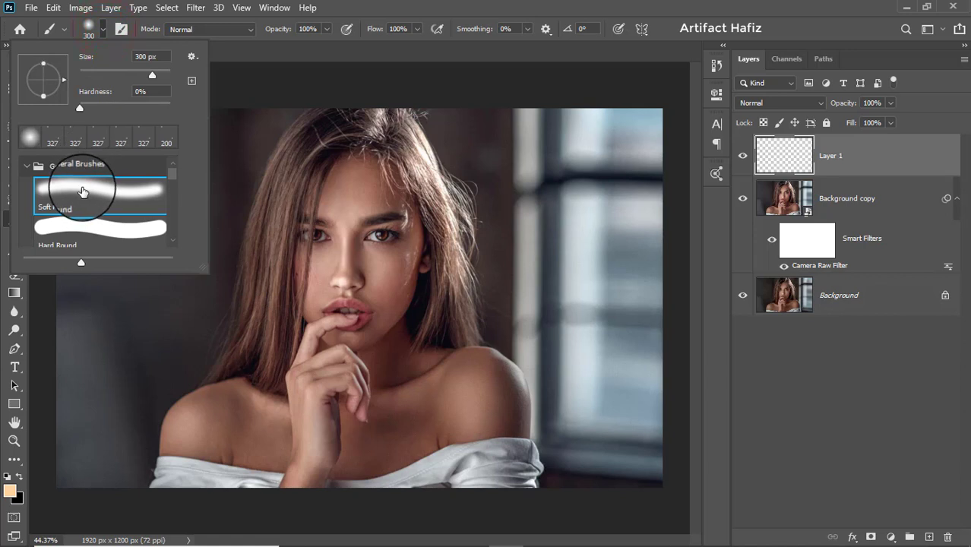
pyautogui.click(100, 186)
pyautogui.click(326, 28)
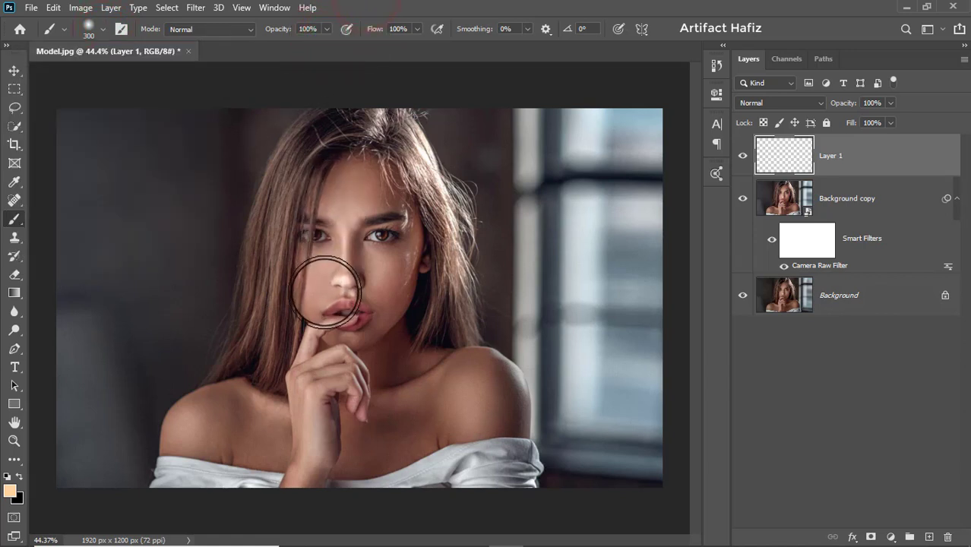
pyautogui.press(']')
pyautogui.press(']')
pyautogui.press(']')
pyautogui.press(']')
pyautogui.press(']')
pyautogui.press(']')
pyautogui.press('[')
pyautogui.press('[')
pyautogui.press('[')
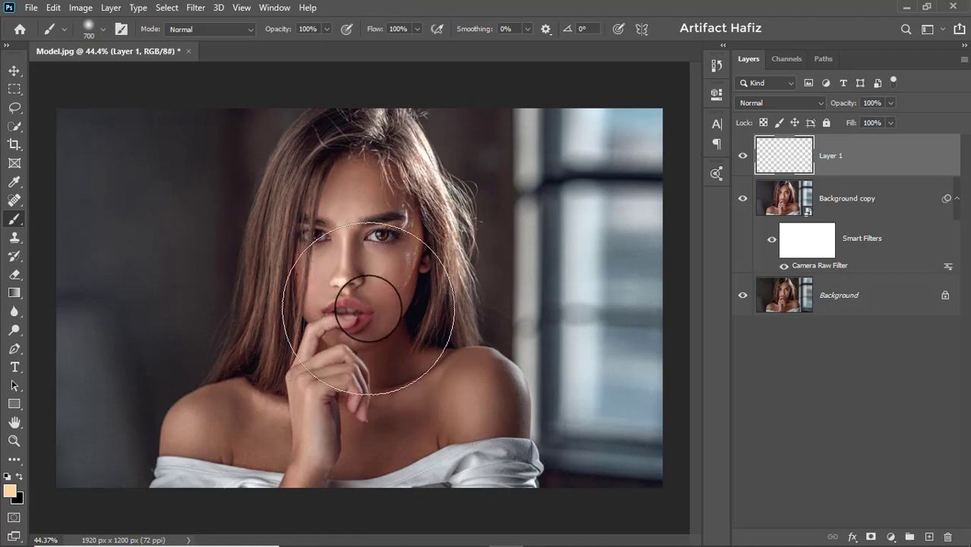
pyautogui.click(358, 303)
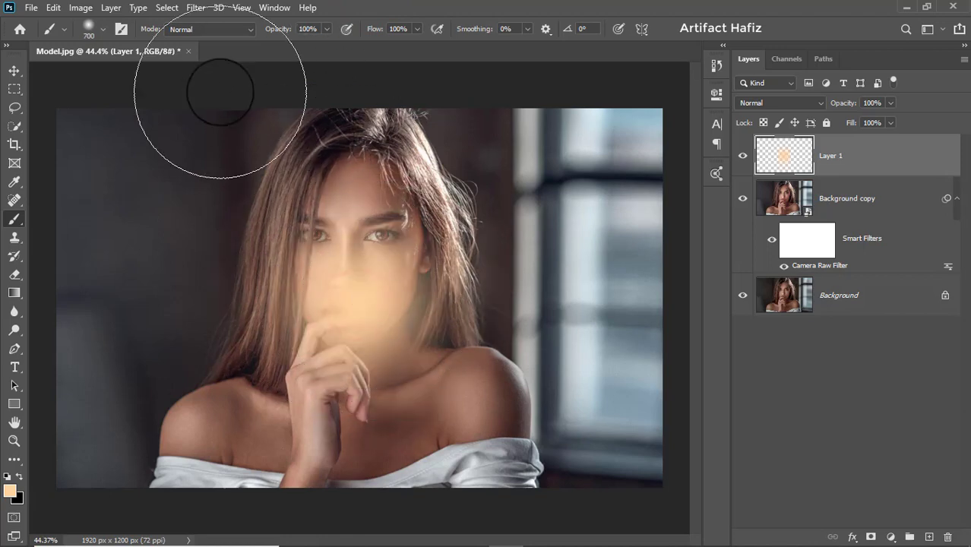
# Set the blend mode of the glow on Layer 1 to Screen, keeping the transform controls shown.
pyautogui.click(13, 70)
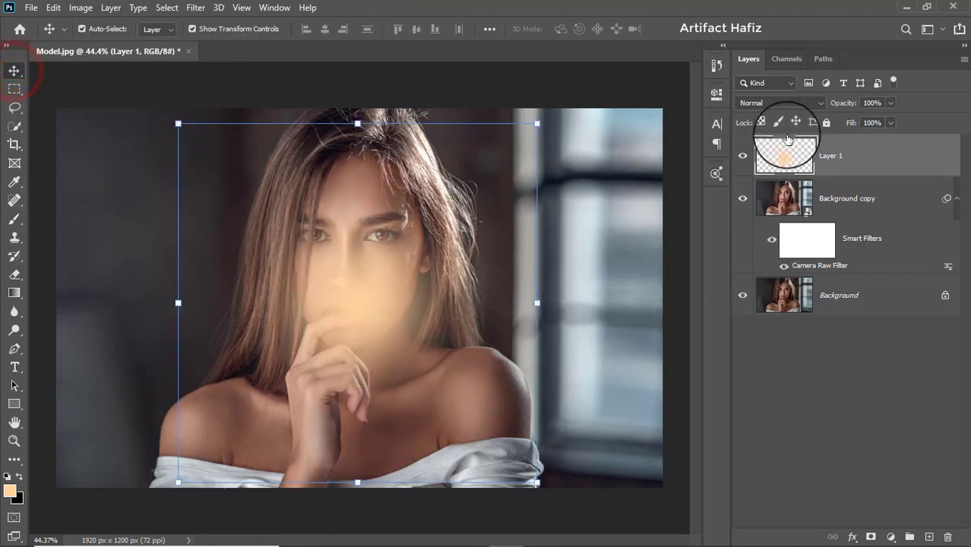
pyautogui.click(192, 29)
pyautogui.click(192, 29)
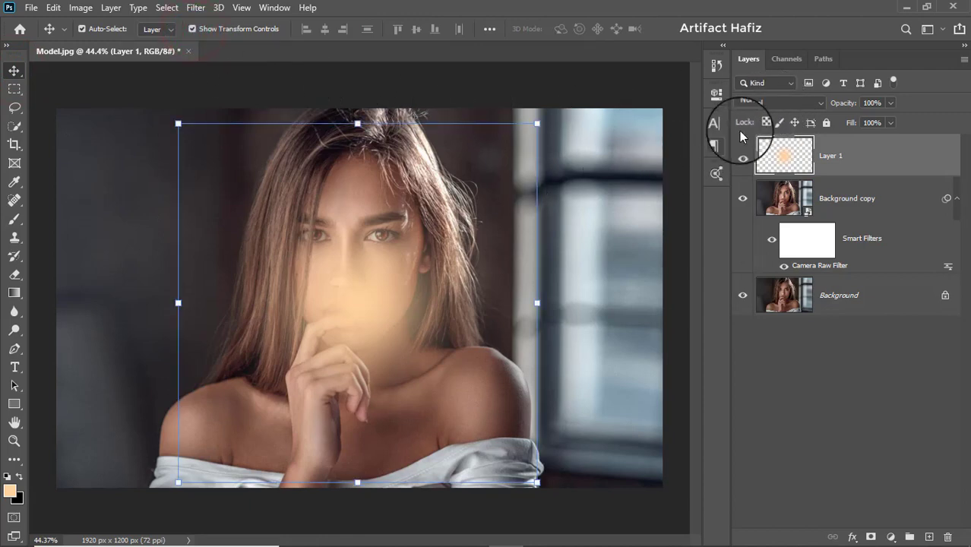
pyautogui.click(765, 104)
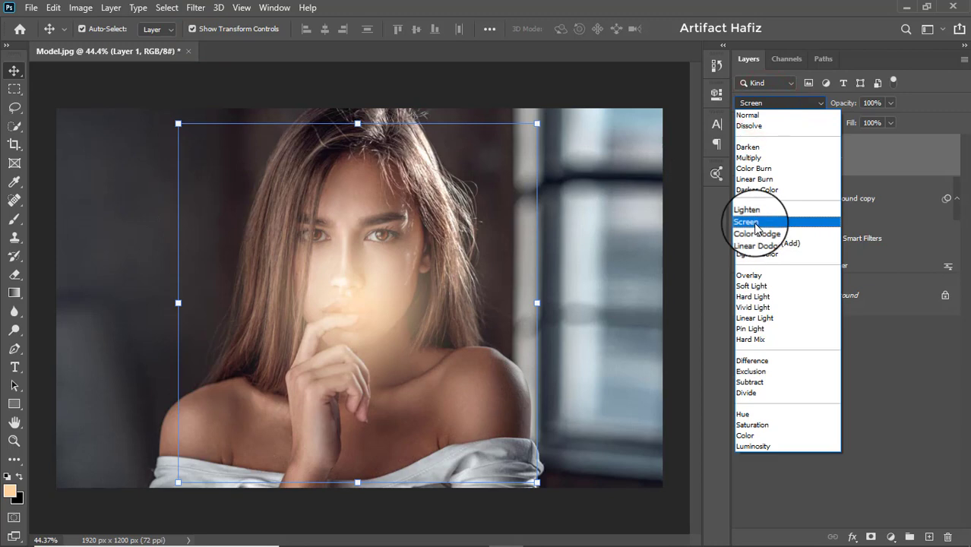
pyautogui.click(752, 222)
# Enlarge the glow to about 195% and place it at the photo's upper edge between the hair and the window.
pyautogui.moveTo(354, 295); pyautogui.dragTo(461, 373)
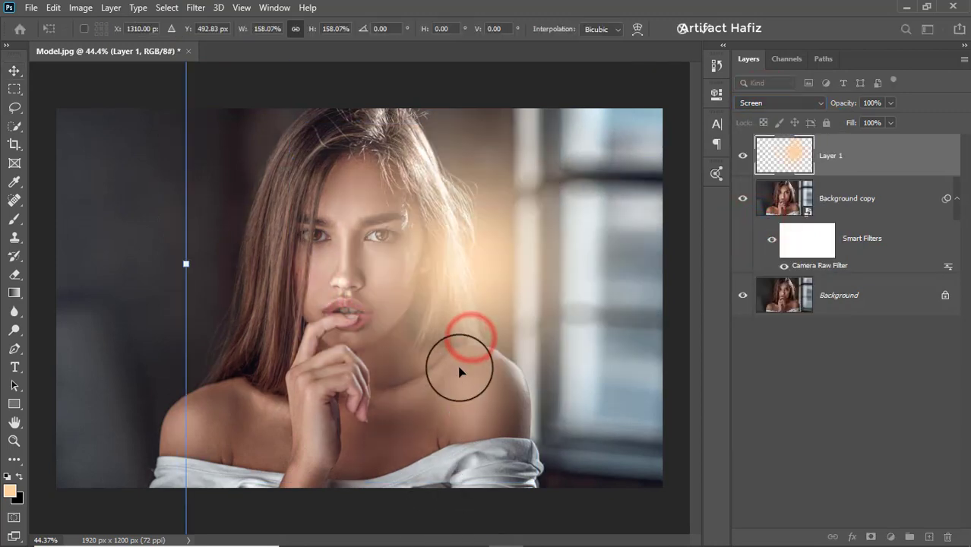
pyautogui.moveTo(474, 258); pyautogui.dragTo(498, 160)
pyautogui.moveTo(514, 404); pyautogui.dragTo(517, 536)
pyautogui.moveTo(496, 296); pyautogui.dragTo(492, 244)
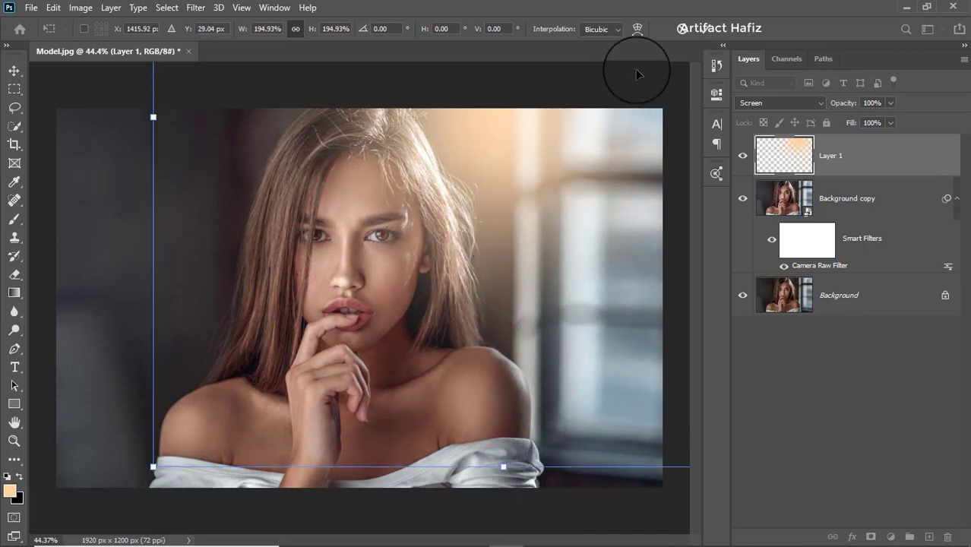
pyautogui.click(702, 32)
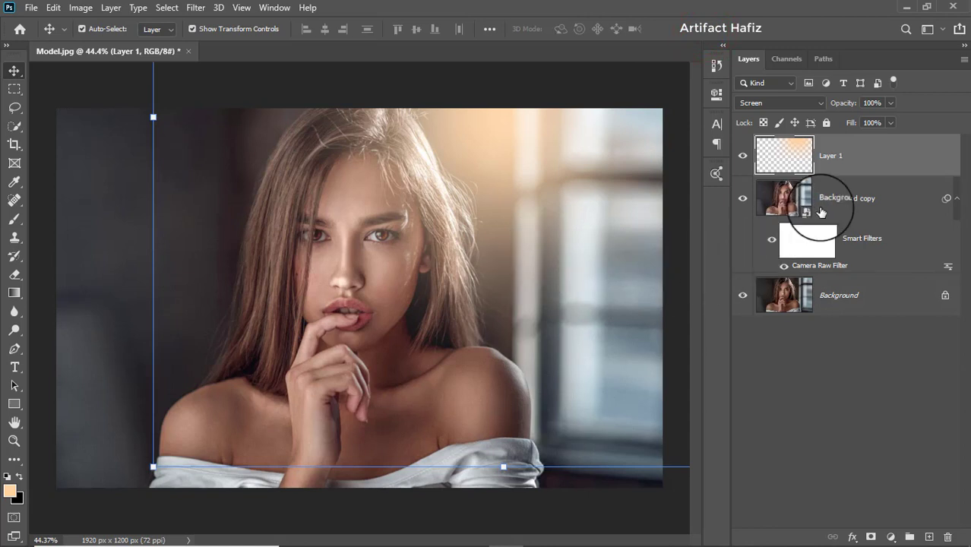
# Add a Color Lookup adjustment layer above Layer 1 using the Soft_Warming.look 3D LUT.
pyautogui.click(868, 155)
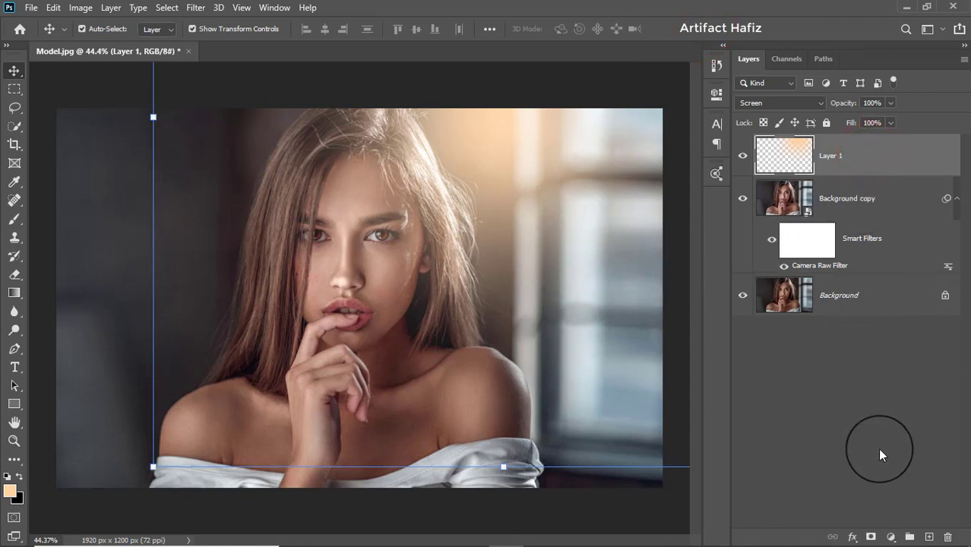
pyautogui.click(889, 536)
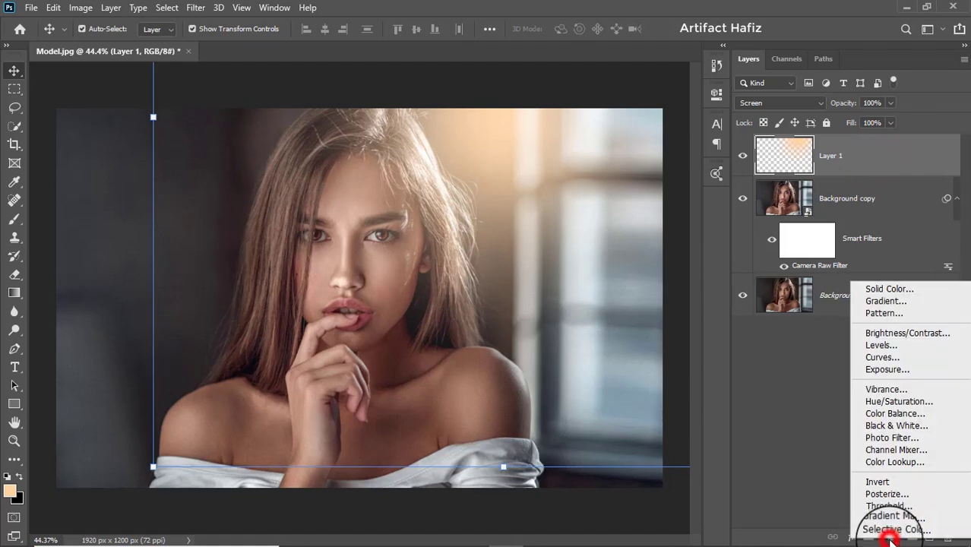
pyautogui.click(898, 462)
pyautogui.click(587, 140)
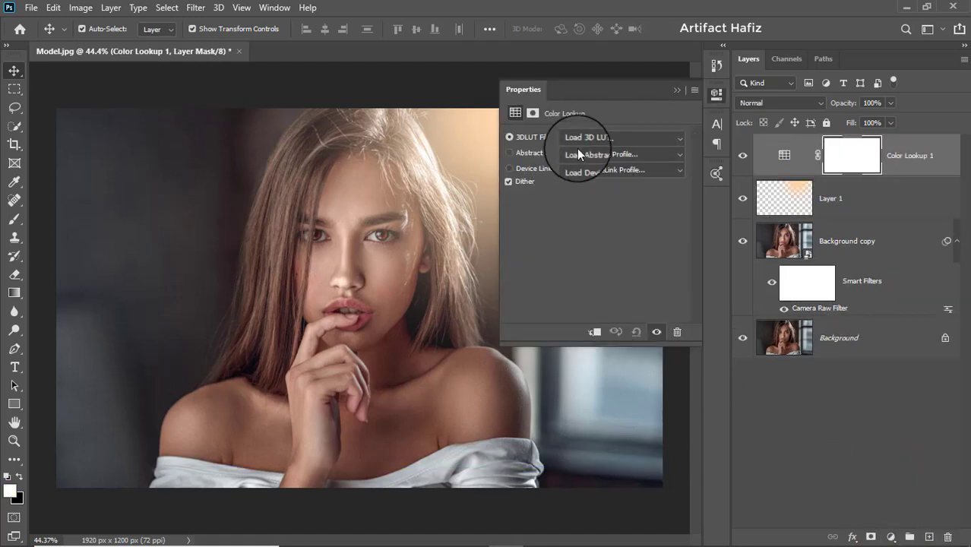
pyautogui.click(587, 140)
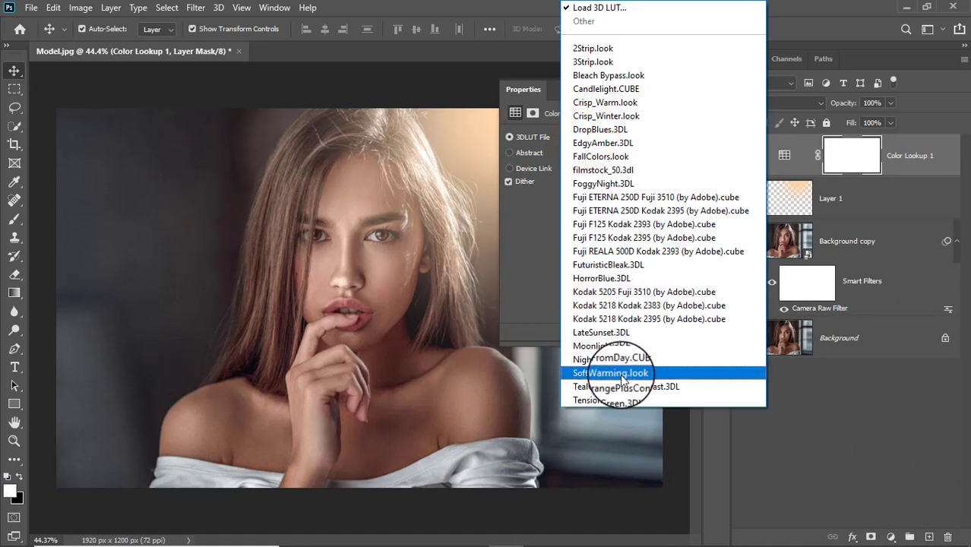
pyautogui.click(620, 373)
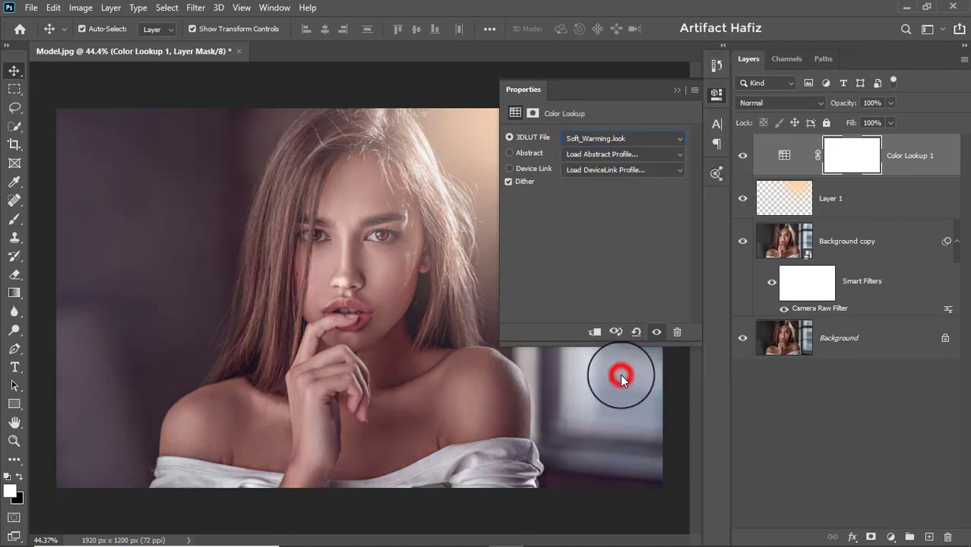
pyautogui.click(676, 92)
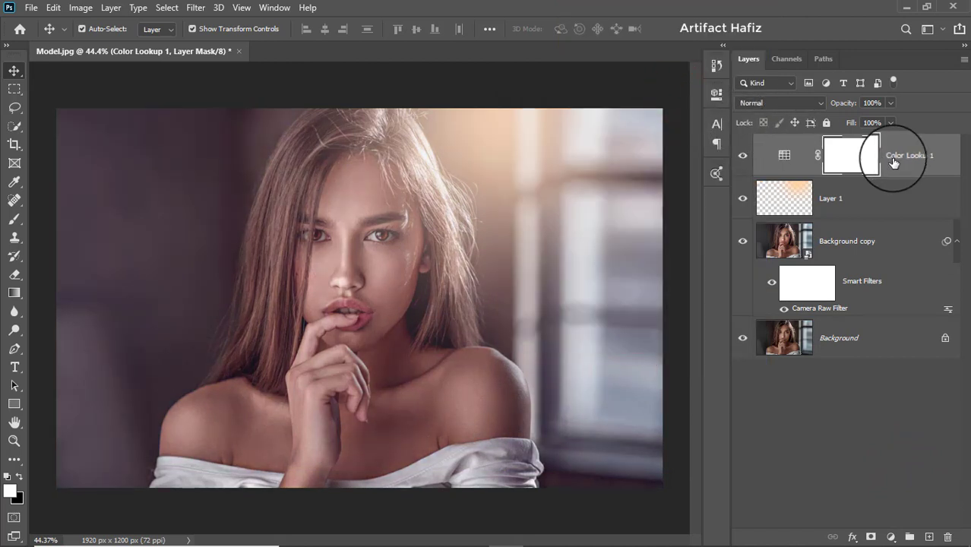
# Paint black on the Color Lookup mask over the face, body and window side to remove the colour effect there.
pyautogui.click(853, 156)
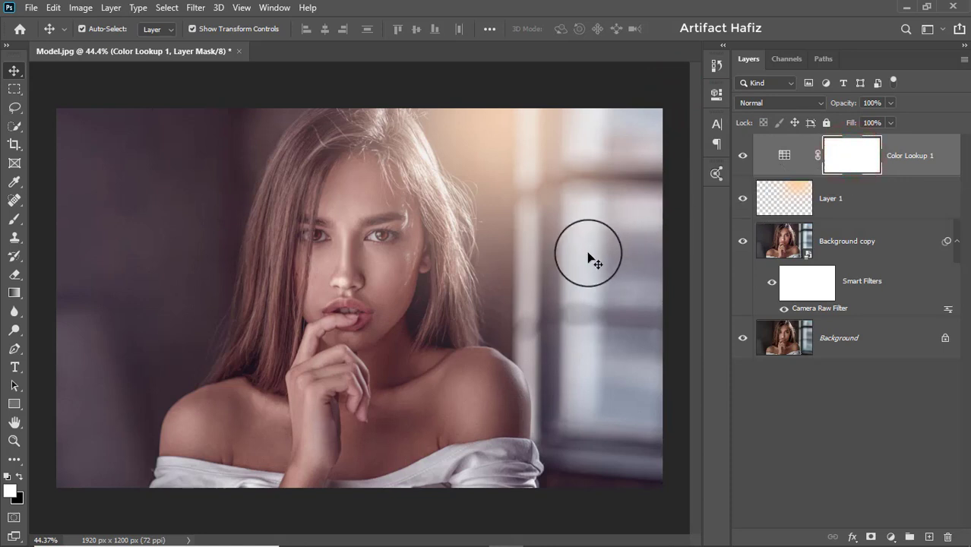
pyautogui.click(14, 219)
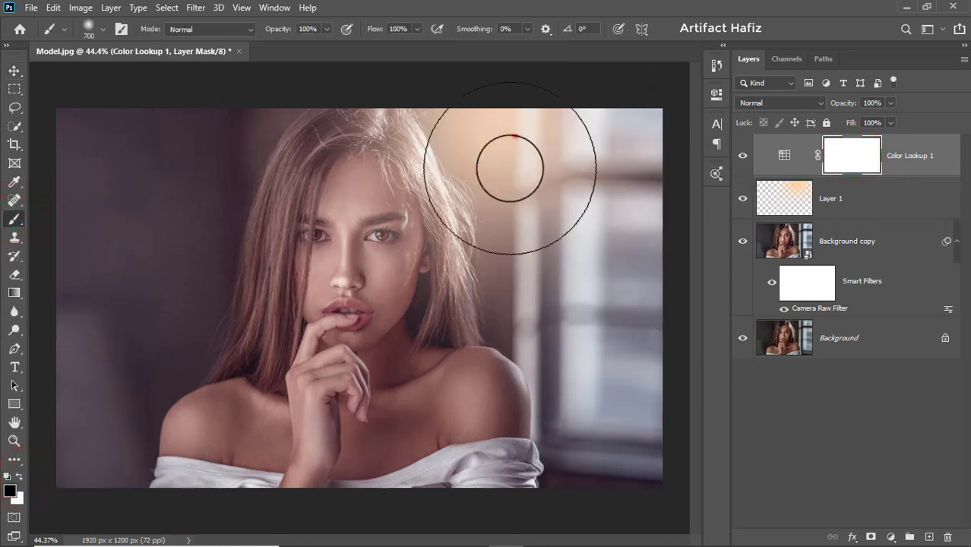
pyautogui.moveTo(503, 152)
pyautogui.mouseDown()
pyautogui.moveTo(466, 292)
pyautogui.moveTo(477, 437)
pyautogui.moveTo(483, 382)
pyautogui.mouseUp()
pyautogui.moveTo(526, 193); pyautogui.dragTo(489, 484)
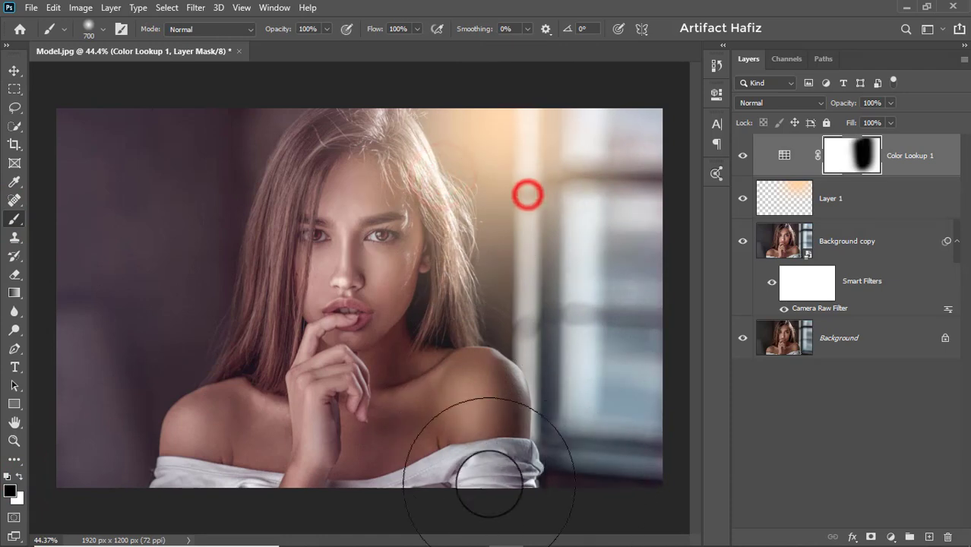
pyautogui.moveTo(449, 354); pyautogui.dragTo(437, 203)
pyautogui.moveTo(429, 132); pyautogui.dragTo(379, 488)
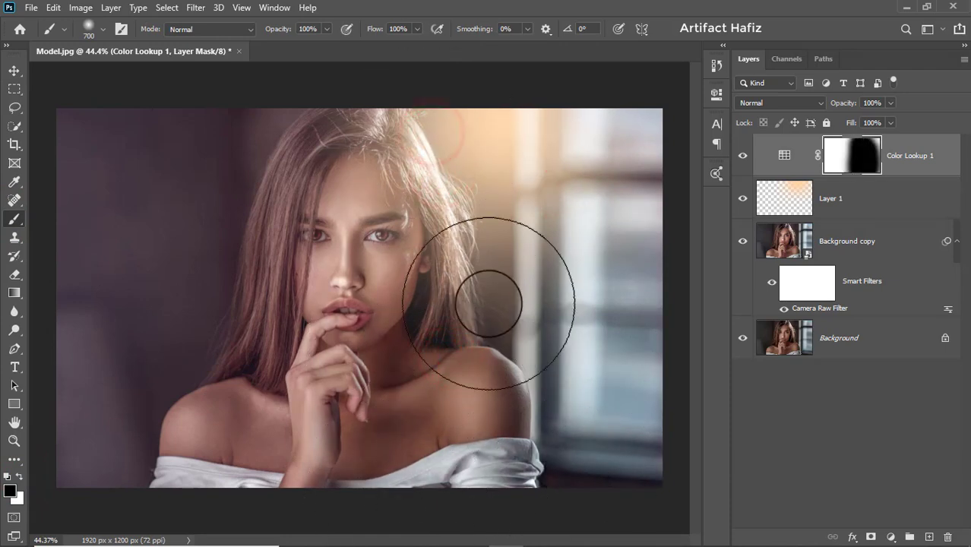
pyautogui.moveTo(383, 180)
pyautogui.mouseDown()
pyautogui.moveTo(346, 369)
pyautogui.moveTo(278, 466)
pyautogui.mouseUp()
pyautogui.click(646, 448)
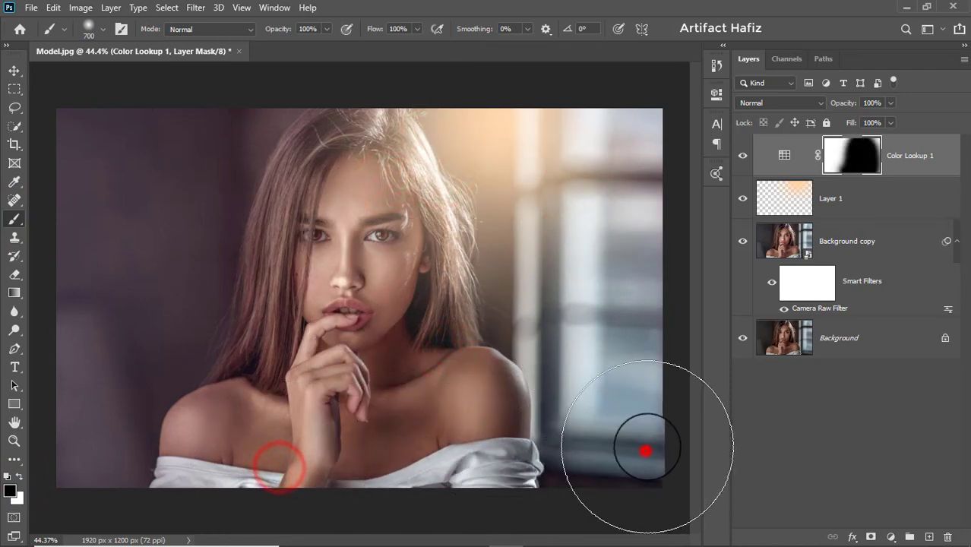
# Compare the photo with and without the Color Lookup adjustment by switching that layer's visibility off and on.
pyautogui.click(14, 70)
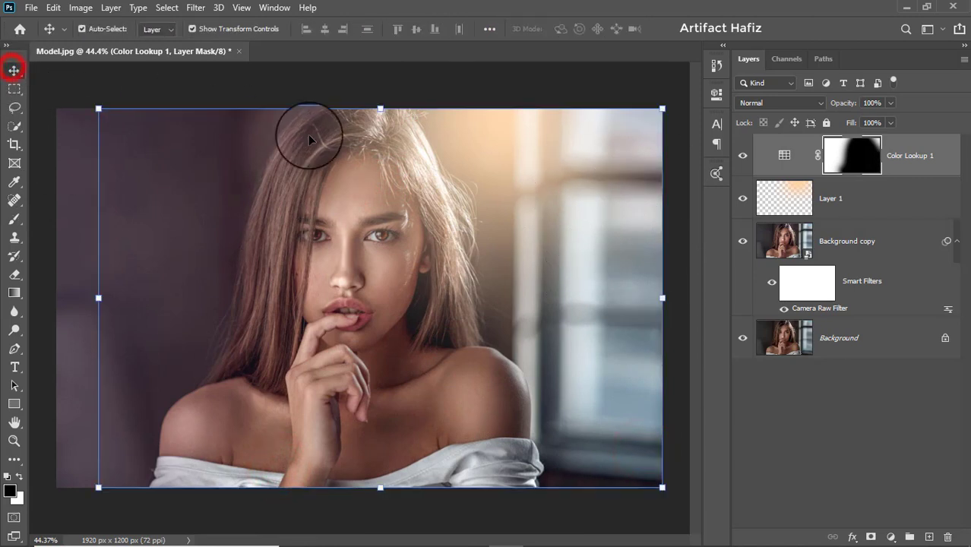
pyautogui.click(741, 156)
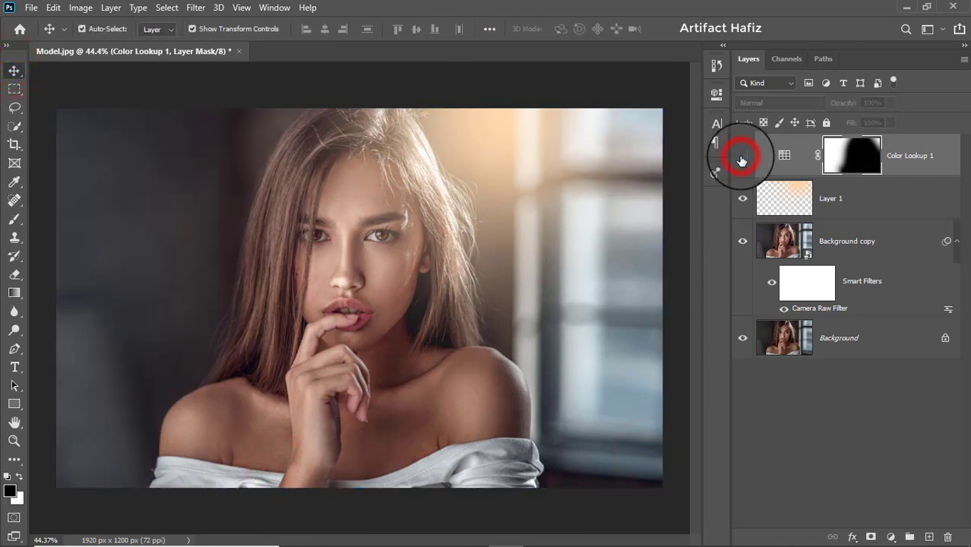
pyautogui.click(741, 156)
# Add a Curves adjustment layer above Color Lookup 1, anchoring the RGB curve in the shadows and raising it slightly in the highlights.
pyautogui.click(919, 155)
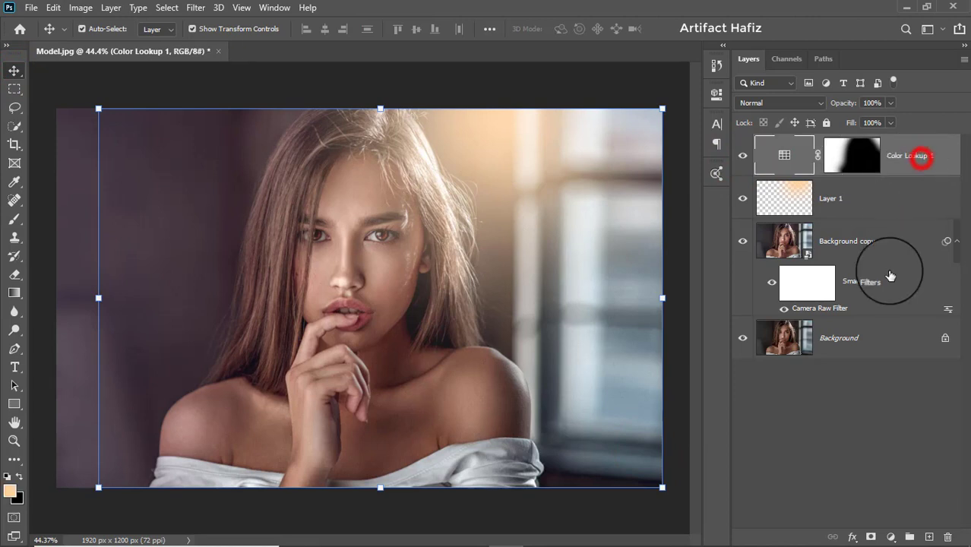
pyautogui.click(890, 538)
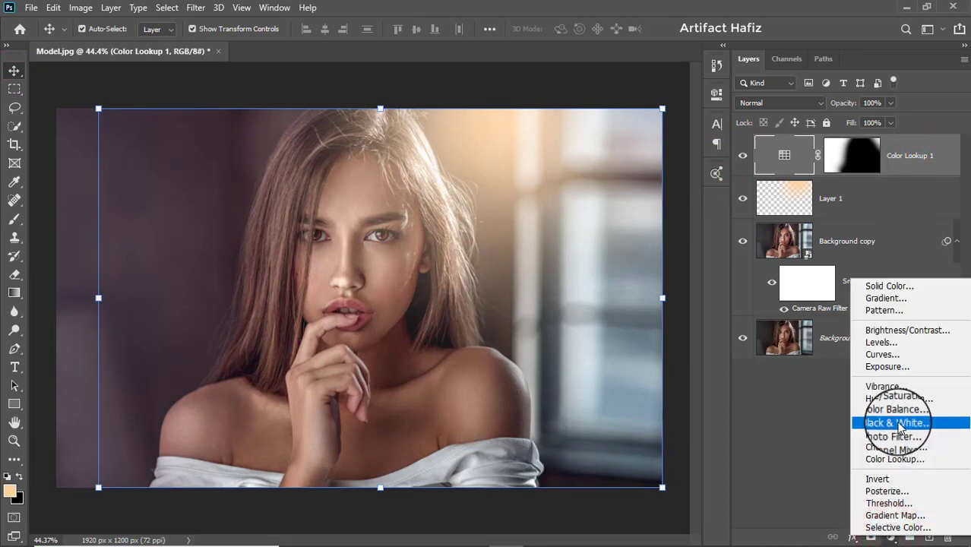
pyautogui.click(881, 355)
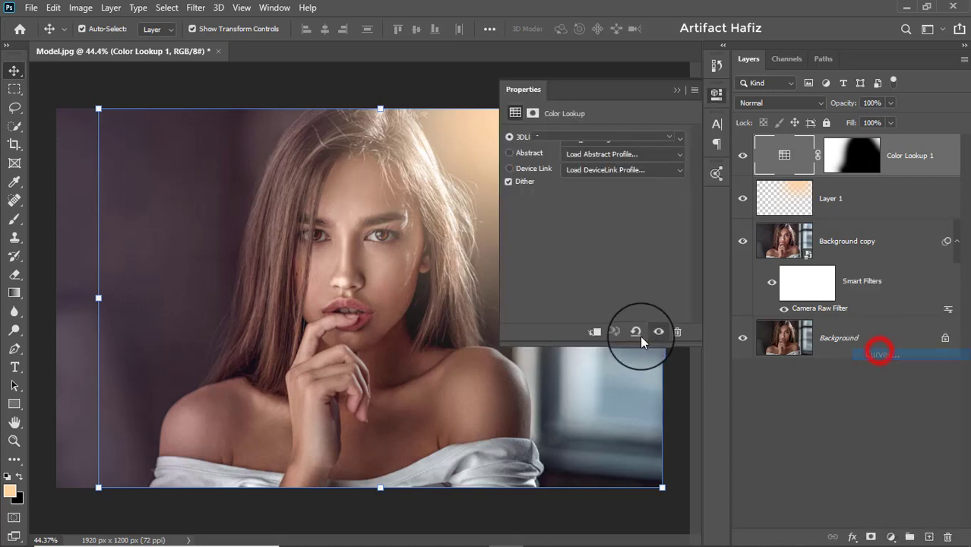
pyautogui.click(577, 275)
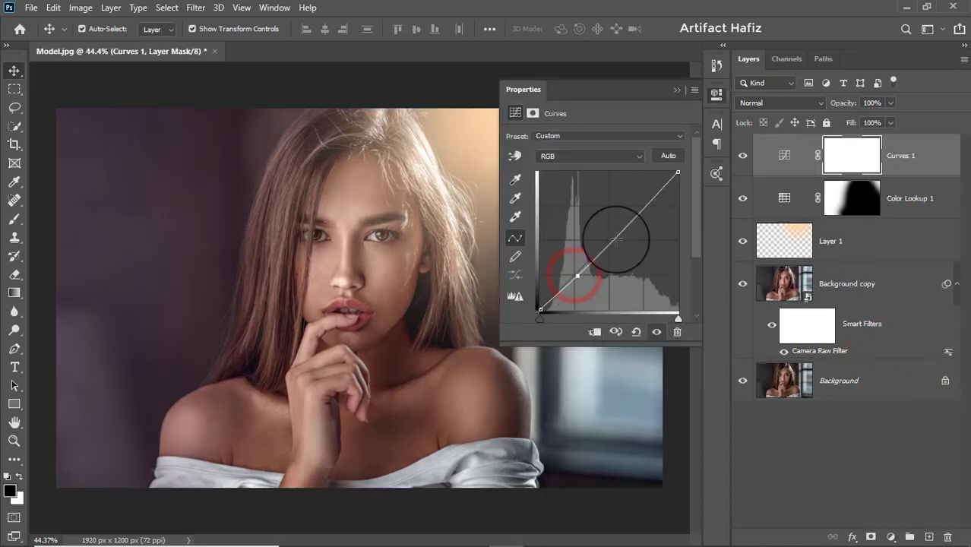
pyautogui.moveTo(640, 208); pyautogui.dragTo(645, 196)
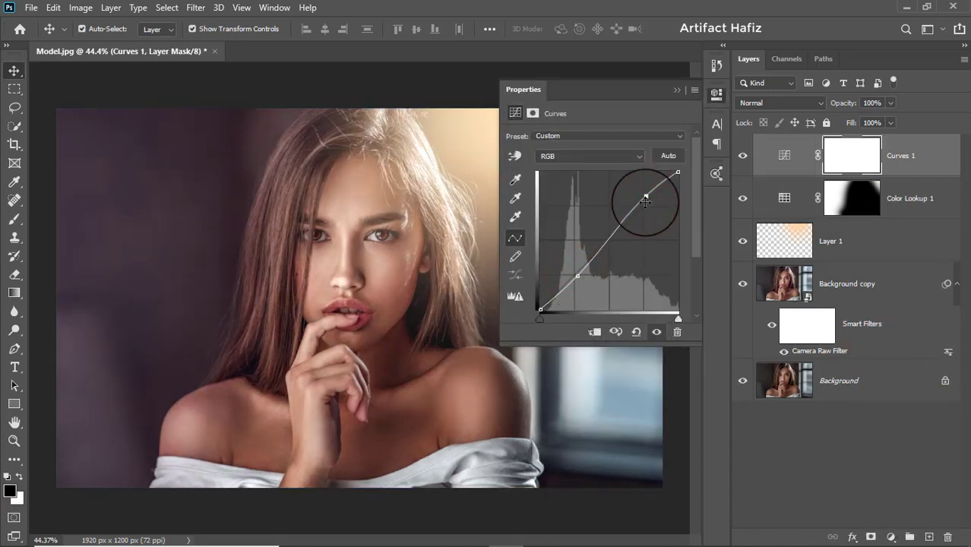
pyautogui.click(575, 276)
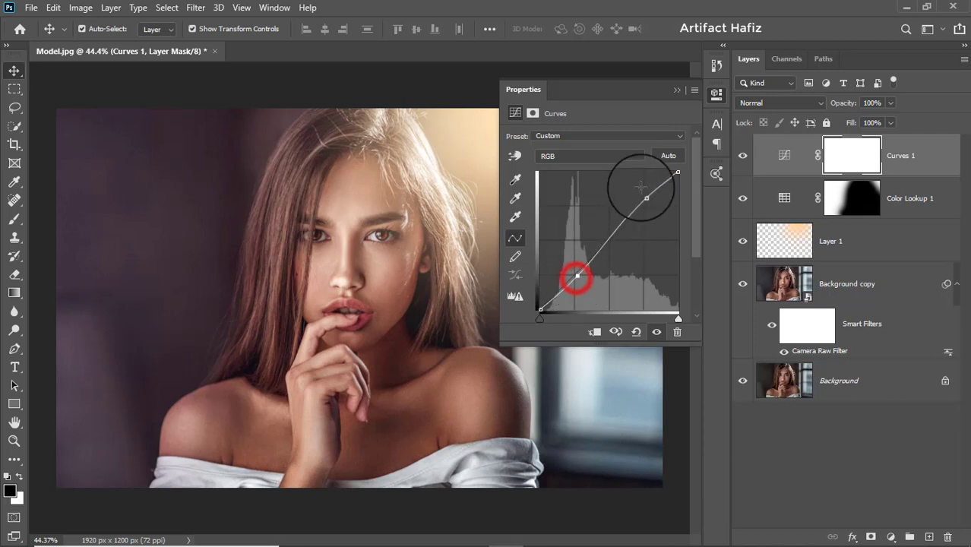
pyautogui.click(677, 90)
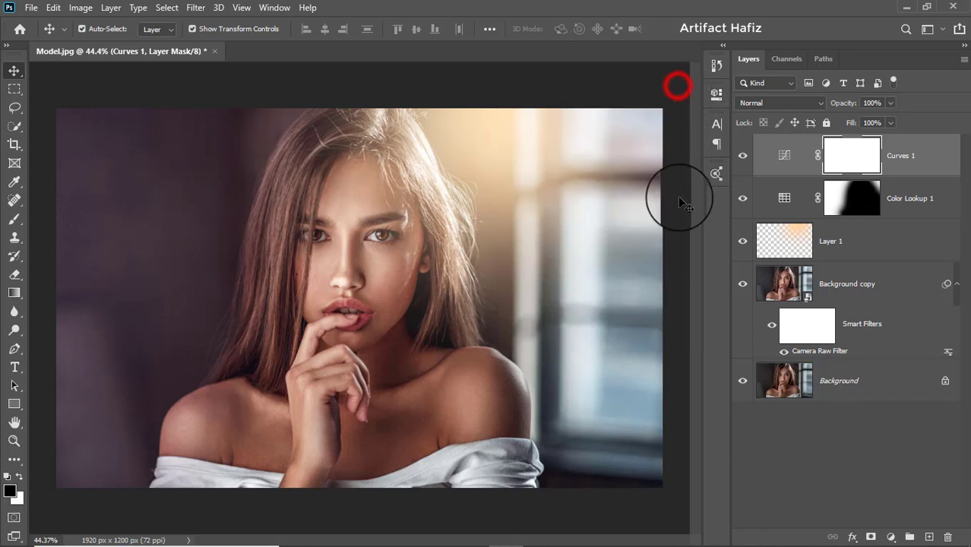
# Set the Curves 1 layer's blend mode to Luminosity and invert its mask to black.
pyautogui.click(775, 103)
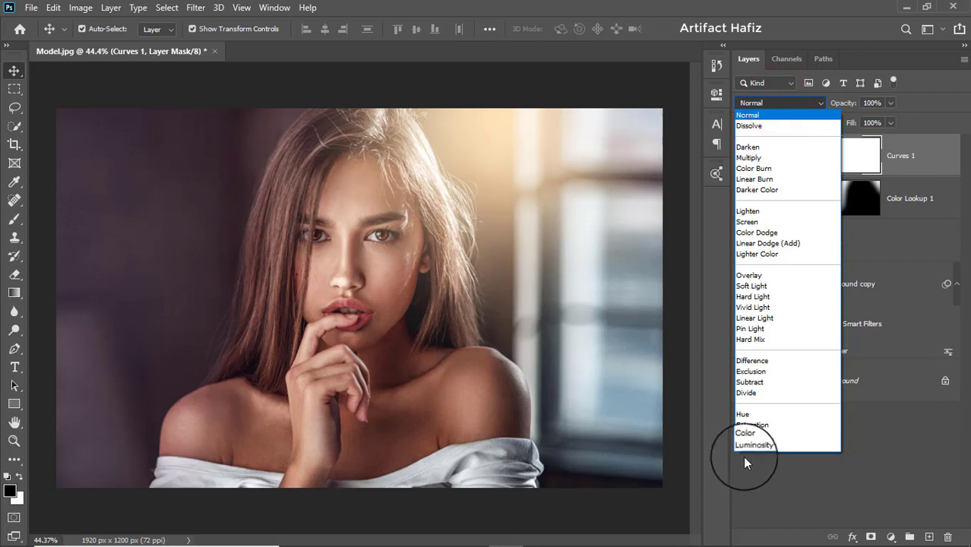
pyautogui.click(743, 446)
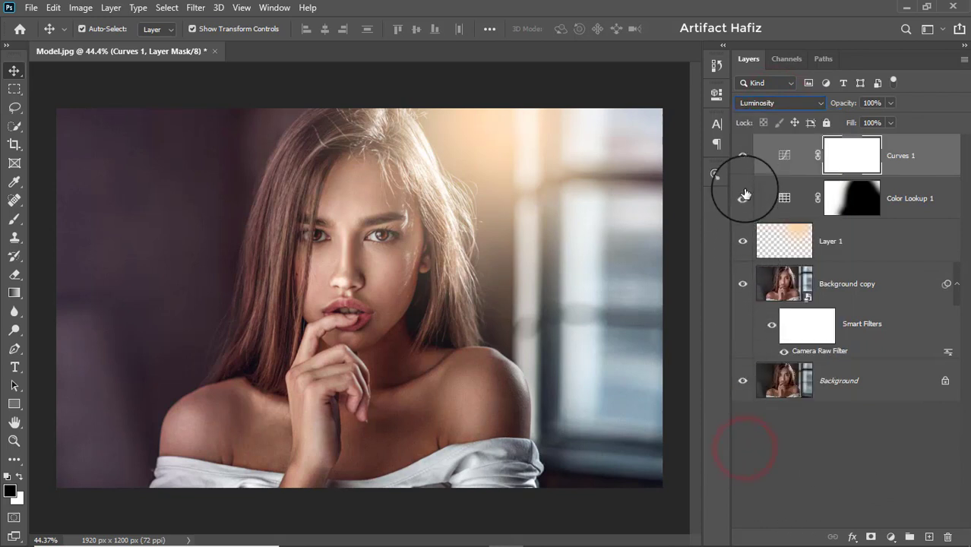
pyautogui.click(745, 157)
pyautogui.click(744, 156)
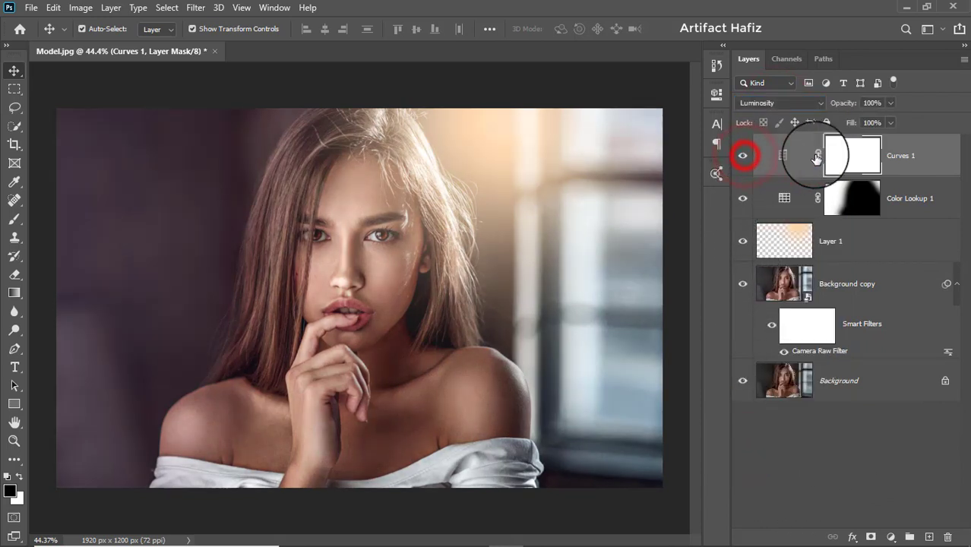
pyautogui.click(855, 155)
pyautogui.hotkey('ctrl', 'i')
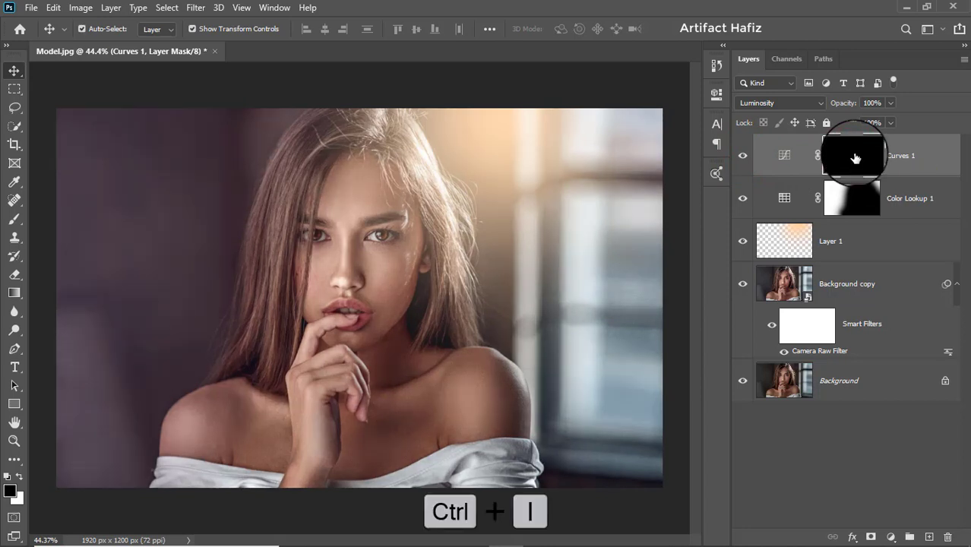
# Paint white with a soft 250 px brush on the Curves mask over the forehead and eye area to brighten the face.
pyautogui.click(15, 219)
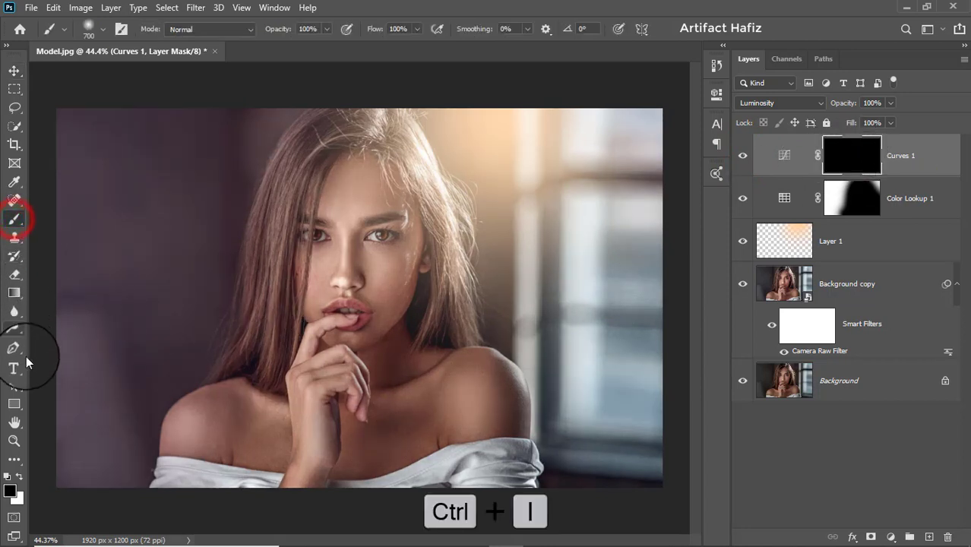
pyautogui.click(19, 477)
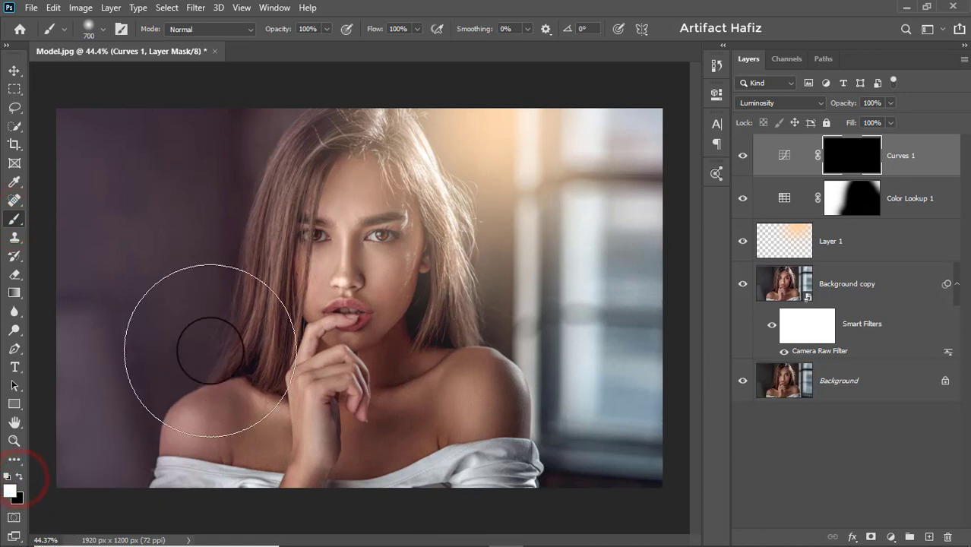
pyautogui.press('[')
pyautogui.press('[')
pyautogui.press('[')
pyautogui.press('[')
pyautogui.press('[')
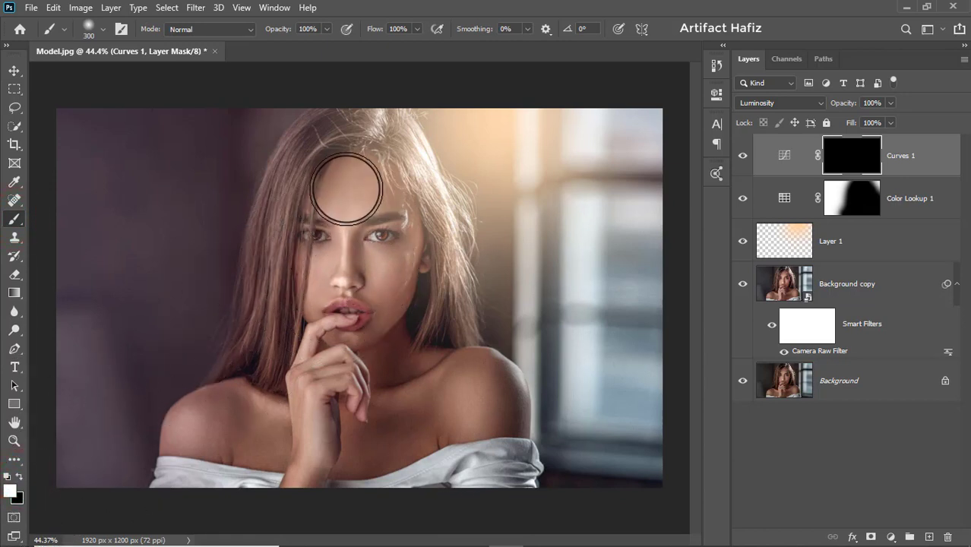
pyautogui.click(347, 175)
pyautogui.moveTo(378, 208); pyautogui.dragTo(378, 191)
pyautogui.moveTo(373, 191)
pyautogui.mouseDown()
pyautogui.moveTo(333, 328)
pyautogui.moveTo(323, 244)
pyautogui.mouseUp()
pyautogui.click(327, 259)
# Paint white on the Curves mask over both shoulders, the hand, lips, chin and neck, and compare the result with the layer hidden.
pyautogui.moveTo(463, 376)
pyautogui.mouseDown()
pyautogui.moveTo(478, 382)
pyautogui.moveTo(462, 375)
pyautogui.mouseUp()
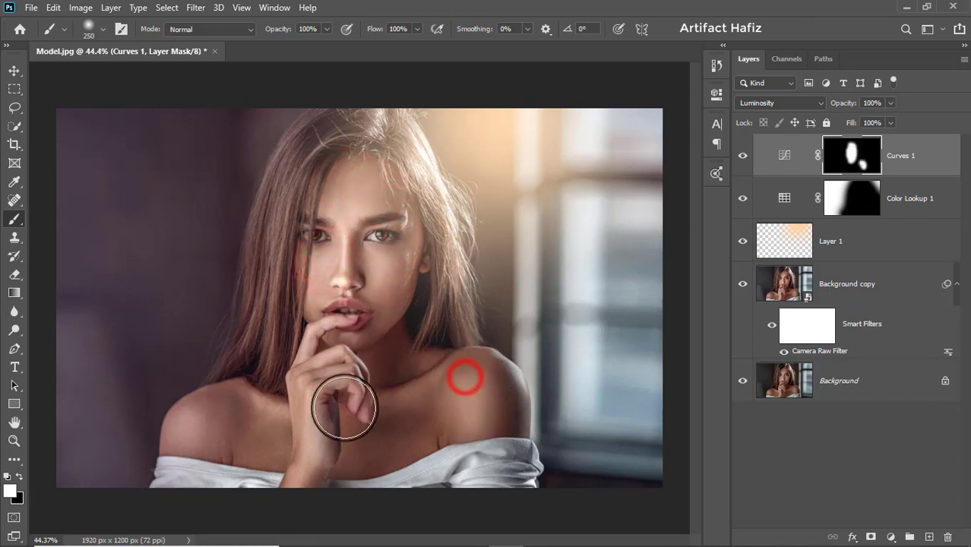
pyautogui.moveTo(201, 409)
pyautogui.mouseDown()
pyautogui.moveTo(183, 423)
pyautogui.moveTo(228, 404)
pyautogui.moveTo(257, 405)
pyautogui.mouseUp()
pyautogui.moveTo(322, 360); pyautogui.dragTo(347, 392)
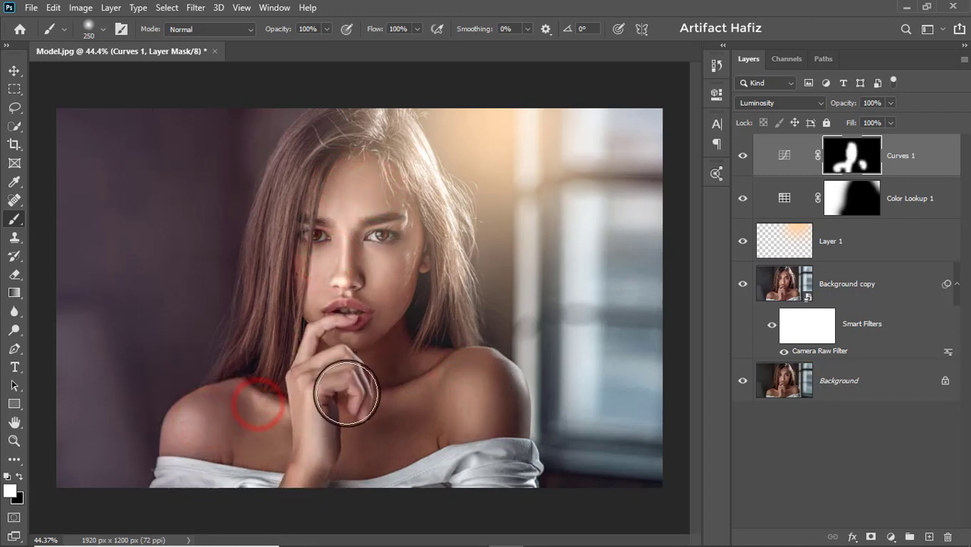
pyautogui.moveTo(340, 308); pyautogui.dragTo(349, 367)
pyautogui.moveTo(367, 285); pyautogui.dragTo(367, 325)
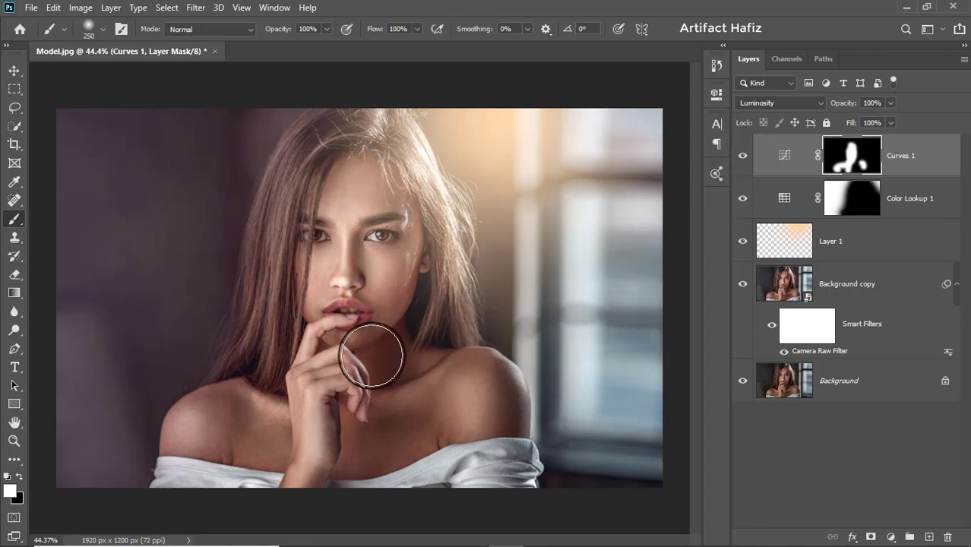
pyautogui.moveTo(368, 341); pyautogui.dragTo(386, 405)
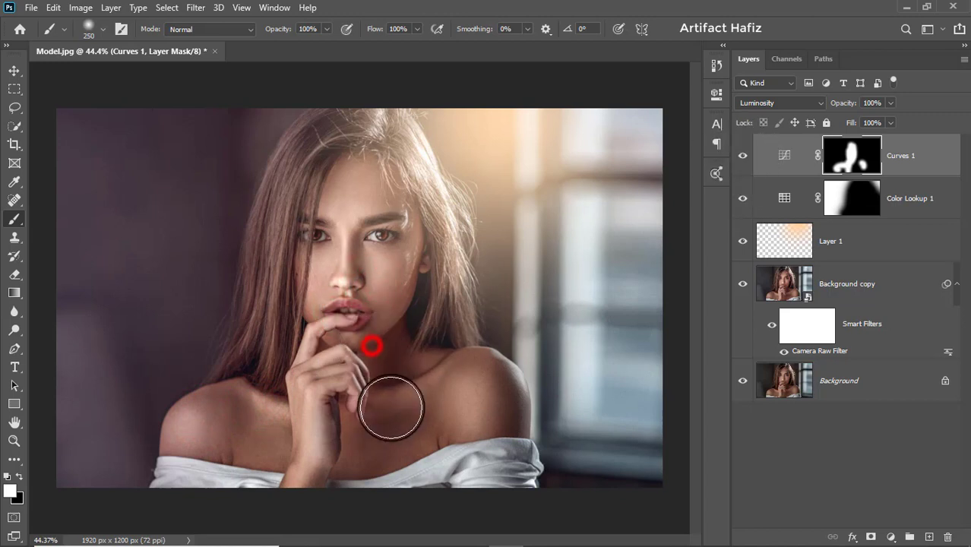
pyautogui.click(742, 157)
pyautogui.click(742, 157)
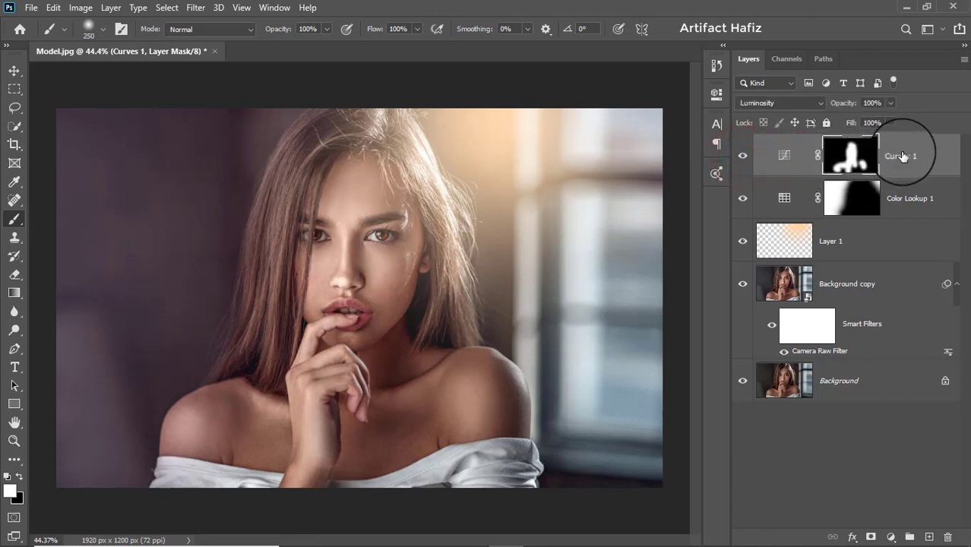
# Add a Levels adjustment layer above Curves 1 with the white input level at 243.
pyautogui.click(891, 537)
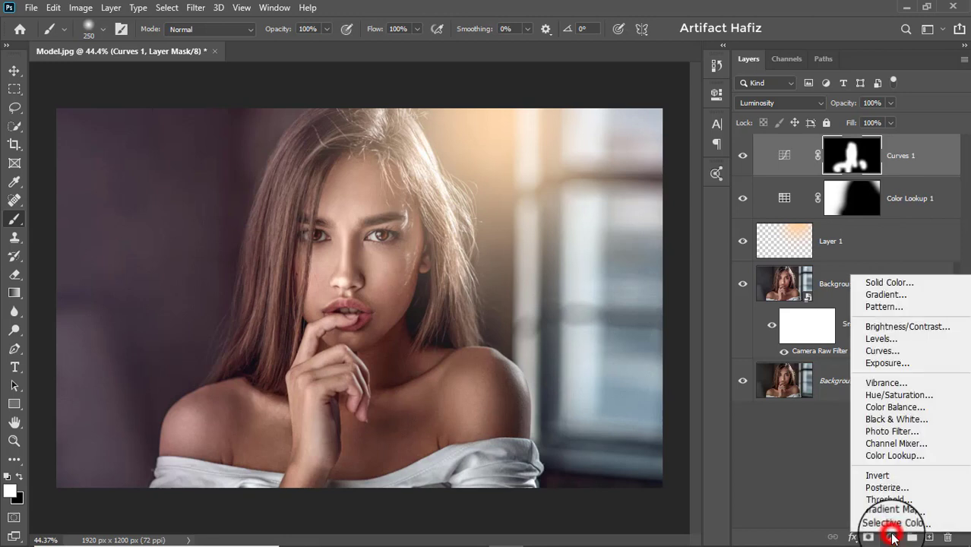
pyautogui.click(880, 336)
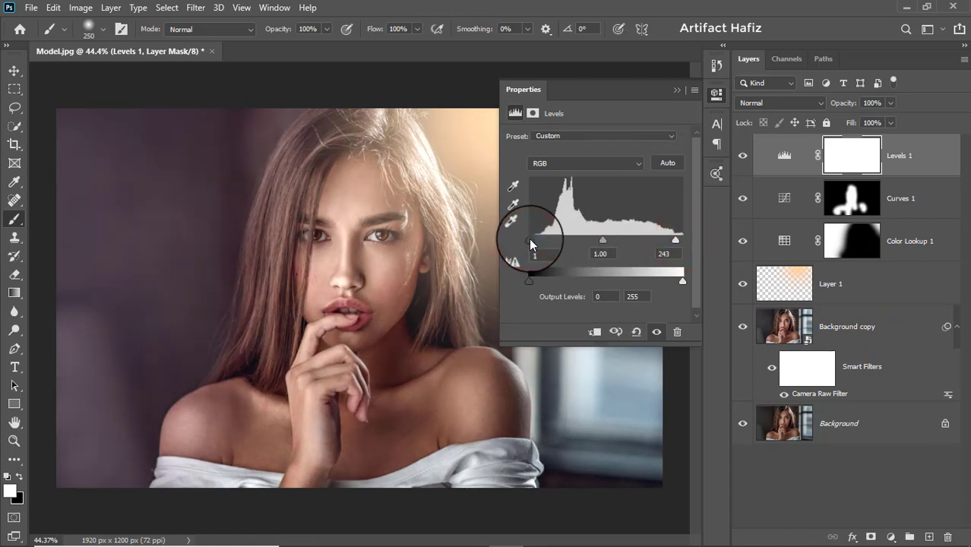
pyautogui.click(676, 91)
# Stamp all visible layers into a new layer above Levels 1 and convert it for smart filters.
pyautogui.click(900, 154)
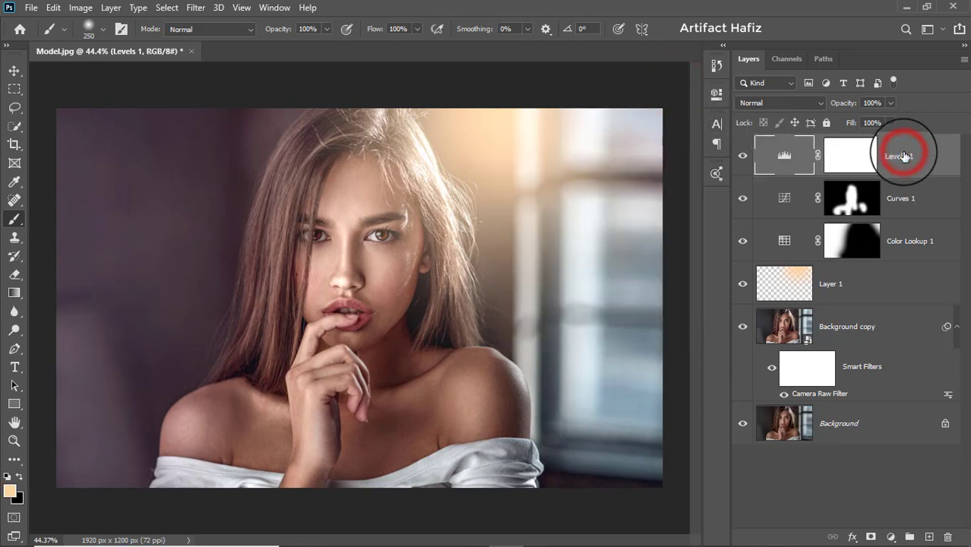
pyautogui.hotkey('ctrl', 'alt', 'shift', 'e')
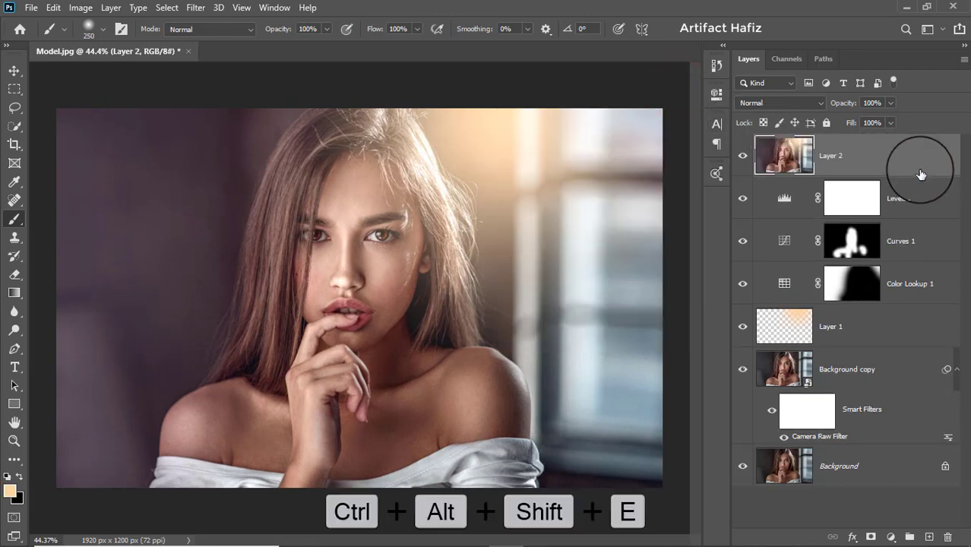
pyautogui.click(193, 9)
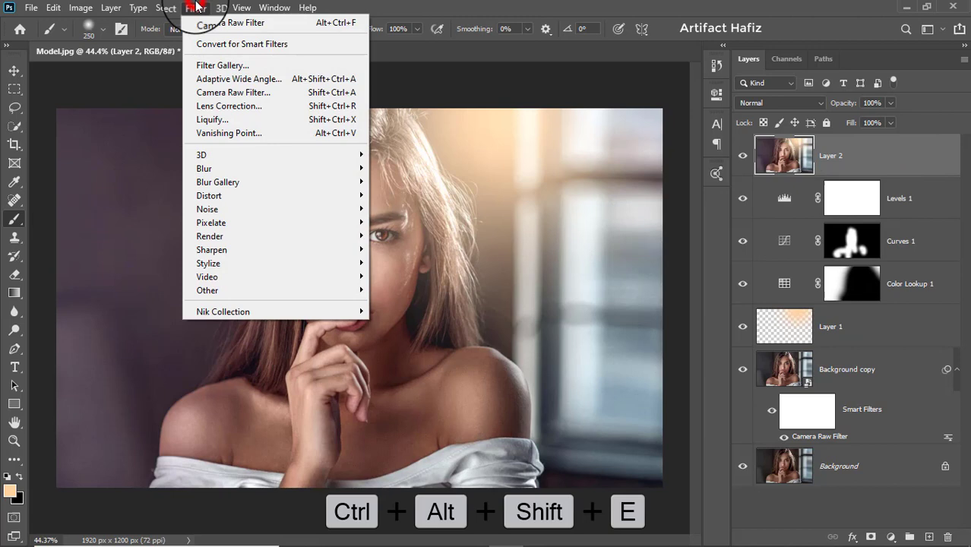
pyautogui.click(203, 44)
# Open the Camera Raw filter on the merged layer and set Exposure to -0.55, Whites to +53 and Shadows to +46.
pyautogui.click(195, 9)
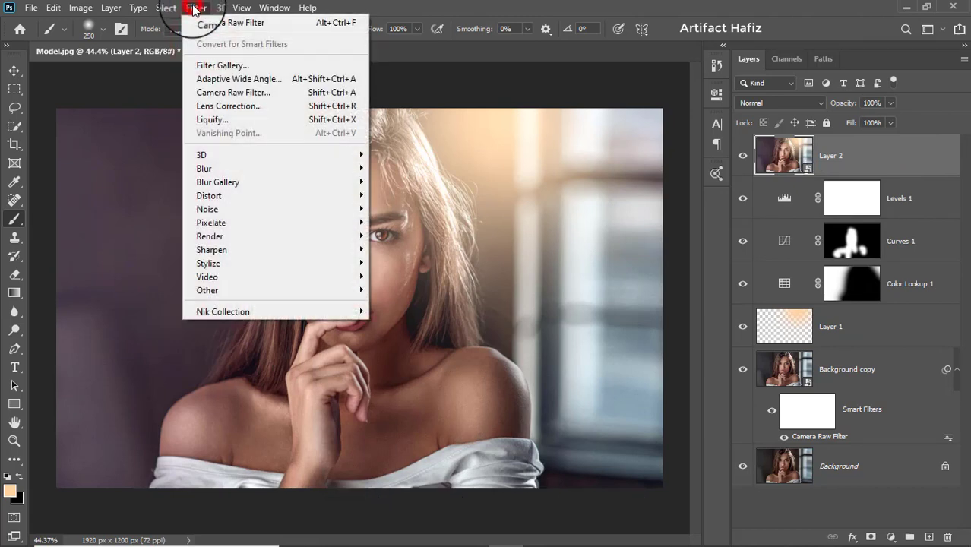
pyautogui.click(212, 91)
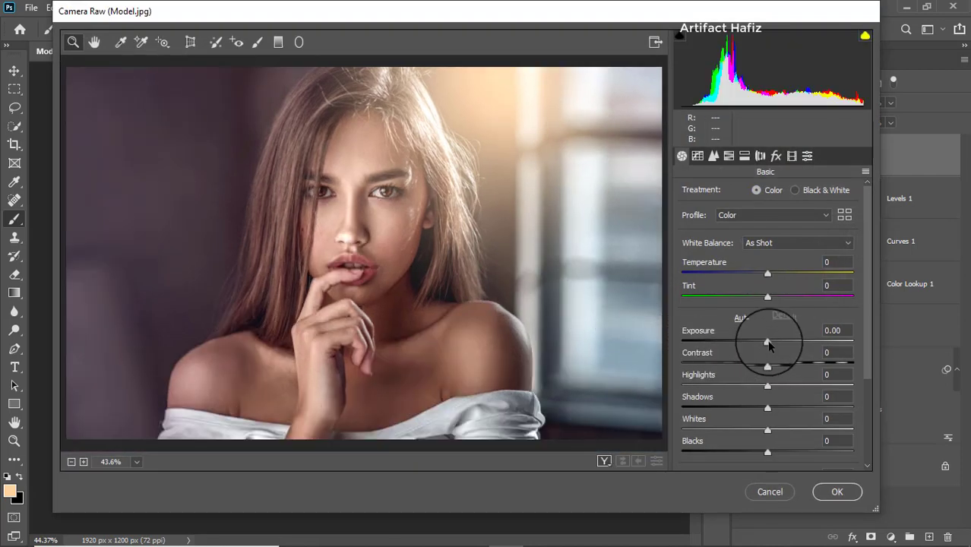
pyautogui.moveTo(769, 342); pyautogui.dragTo(761, 343)
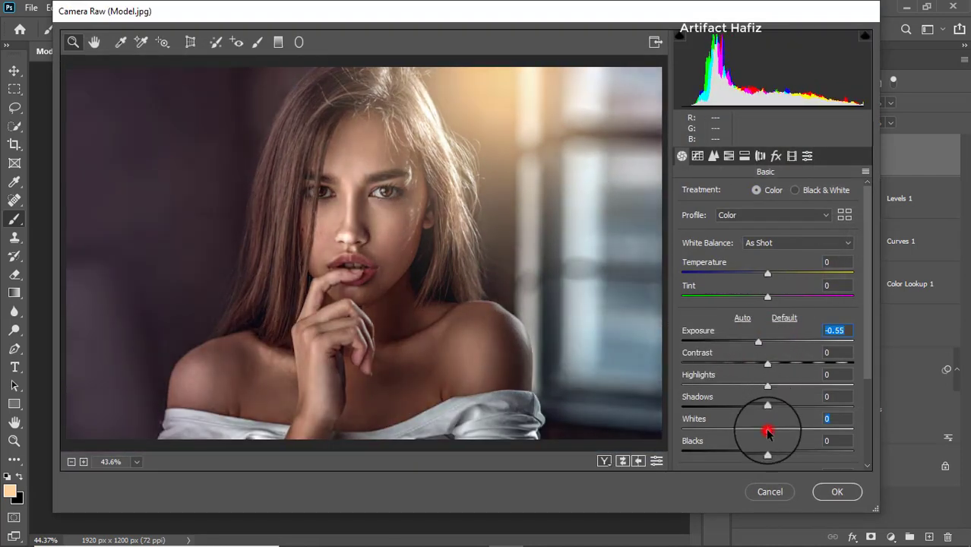
pyautogui.moveTo(767, 431); pyautogui.dragTo(812, 431)
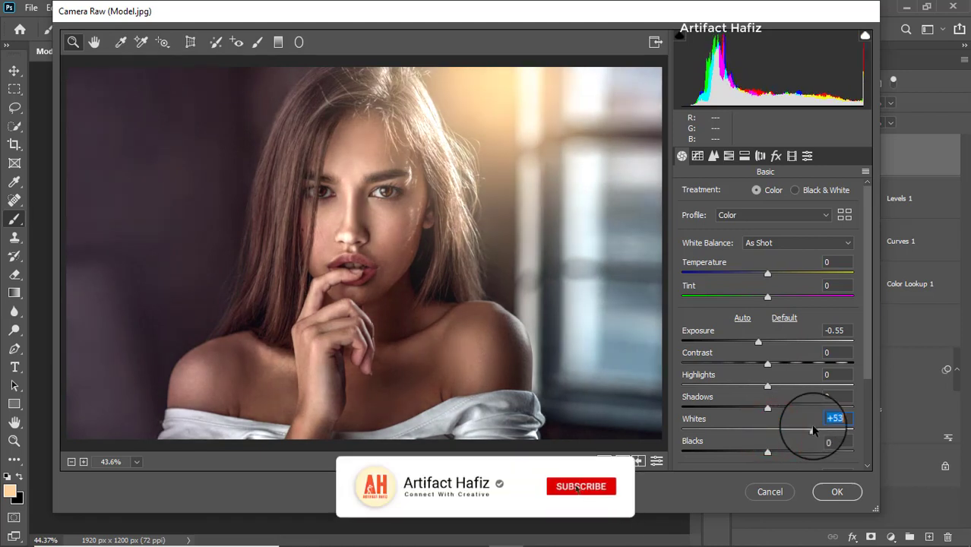
pyautogui.moveTo(767, 408); pyautogui.dragTo(805, 406)
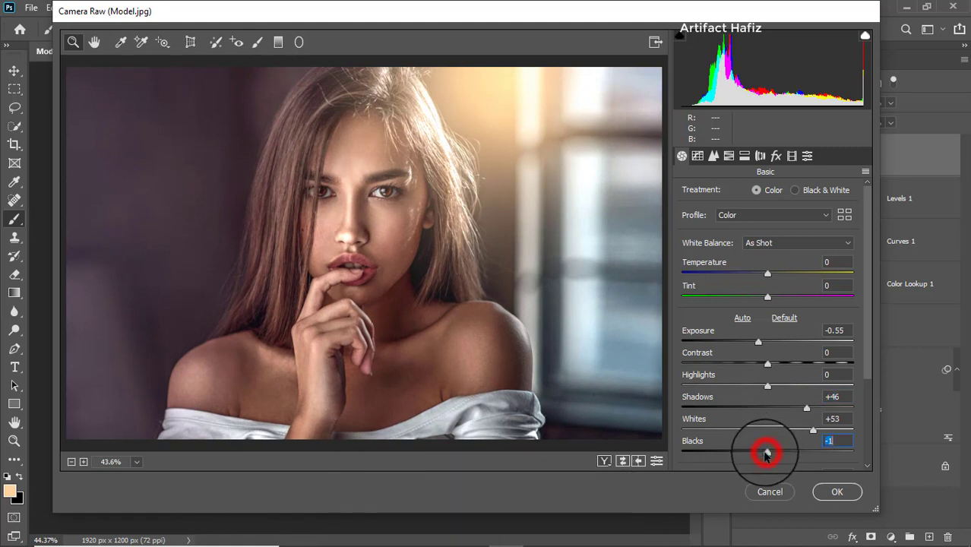
# Set Clarity to +6 and Exposure to -0.30 in the Camera Raw basic adjustments, leaving Blacks at 0.
pyautogui.scroll(-5, 769, 397)
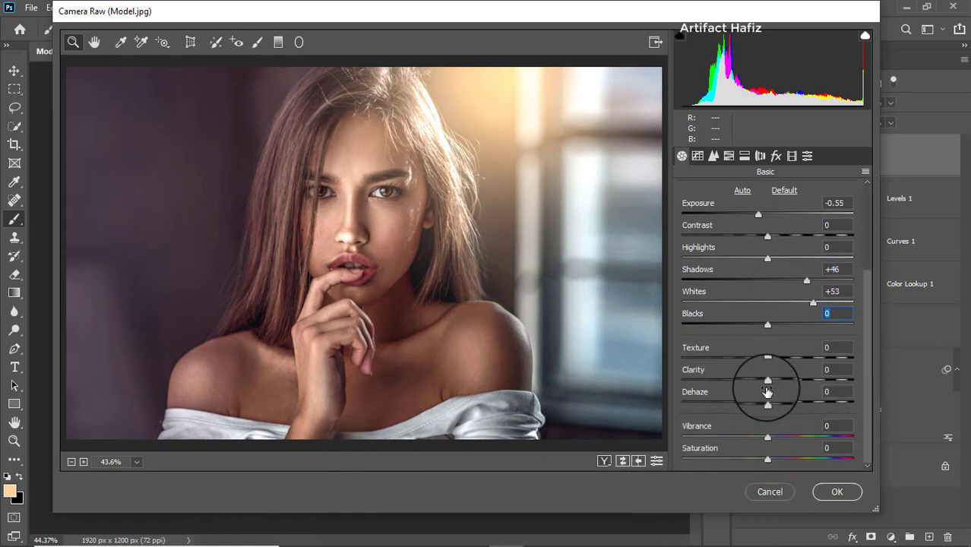
pyautogui.scroll(2, 743, 281)
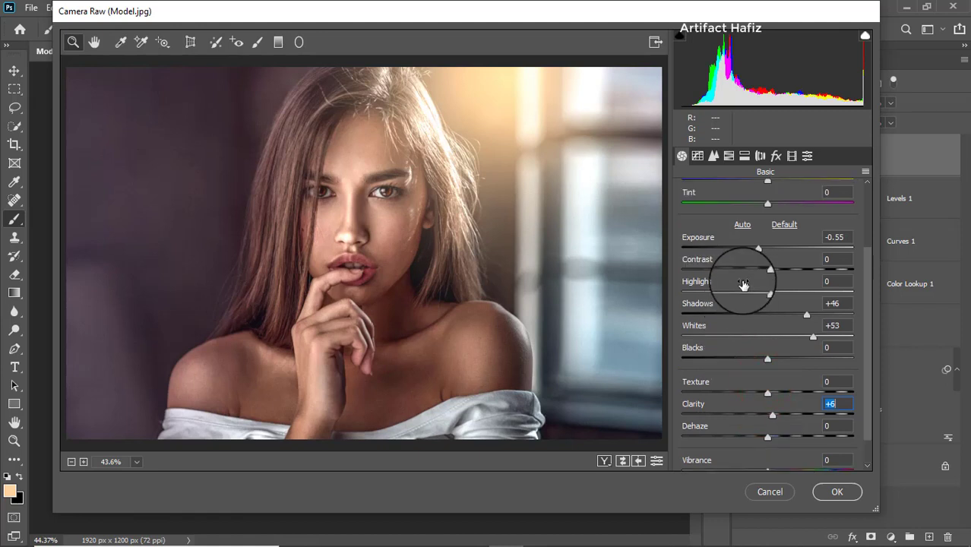
pyautogui.moveTo(758, 249); pyautogui.dragTo(762, 253)
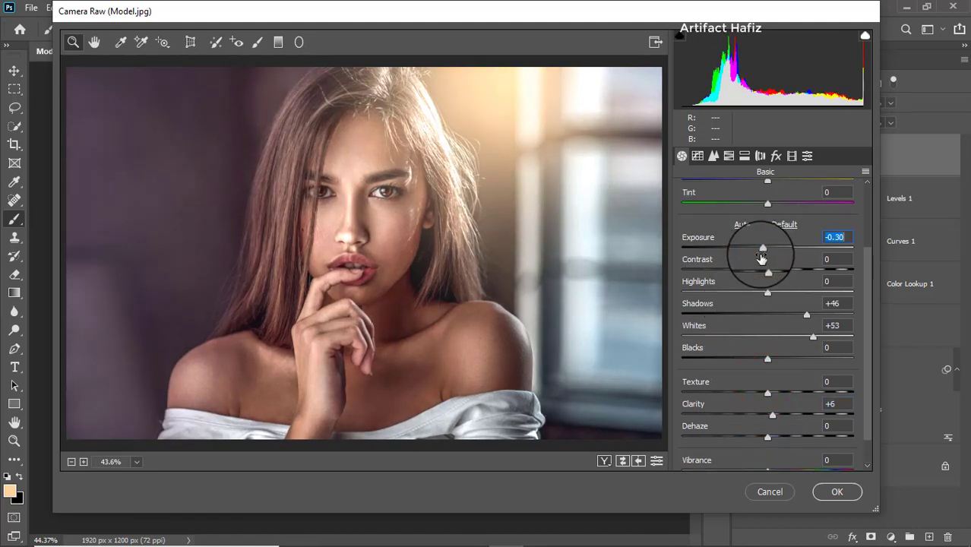
pyautogui.scroll(-1, 751, 270)
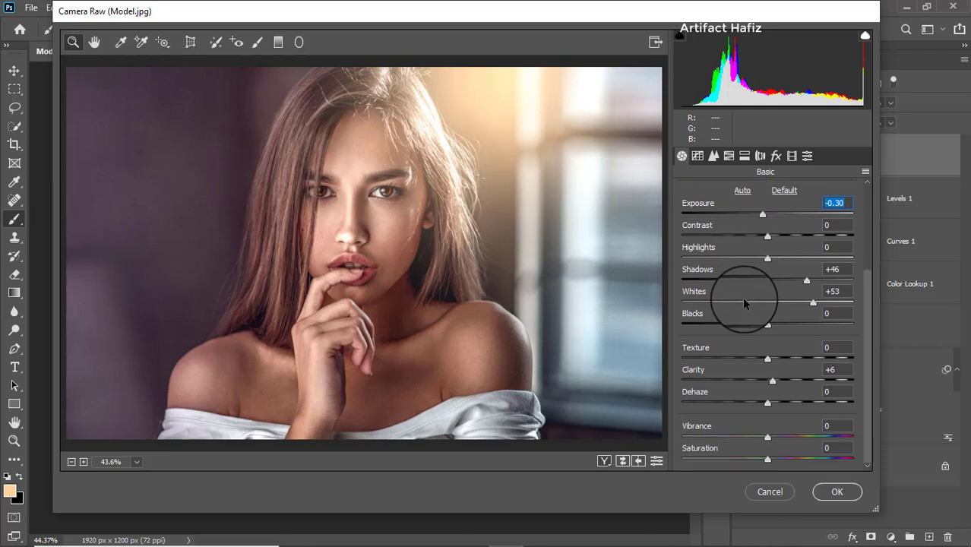
# In the HSL Saturation adjustments, set Reds +8, Oranges -11, Yellows -32, Greens -21, Aquas +8 and Blues +13.
pyautogui.scroll(2, 741, 297)
pyautogui.click(728, 156)
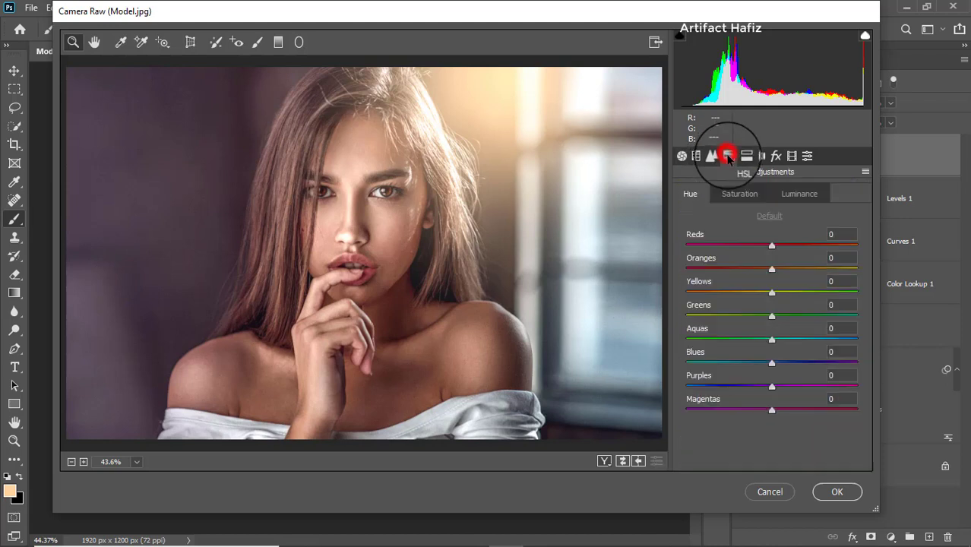
pyautogui.click(739, 194)
pyautogui.moveTo(771, 293); pyautogui.dragTo(745, 299)
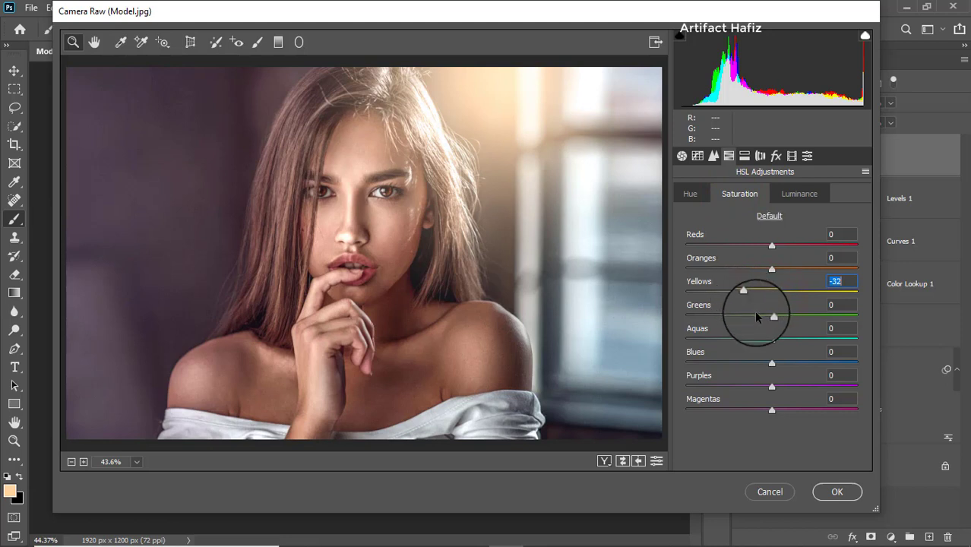
pyautogui.moveTo(771, 270); pyautogui.dragTo(778, 247)
pyautogui.moveTo(771, 339); pyautogui.dragTo(783, 366)
pyautogui.moveTo(771, 316); pyautogui.dragTo(753, 315)
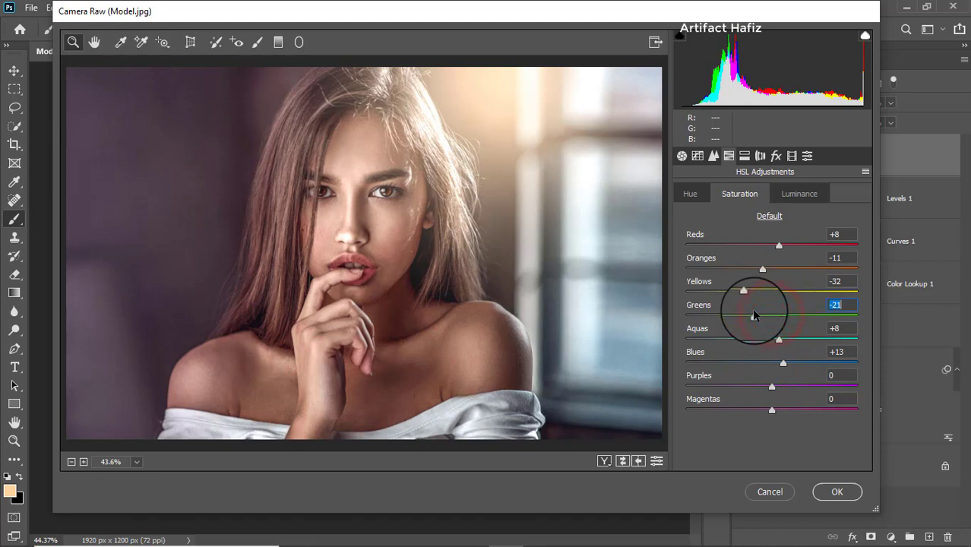
# In the HSL Luminance adjustments, set Aquas to -25, Blues to -8, Oranges to +7 and Yellows to +13.
pyautogui.click(779, 199)
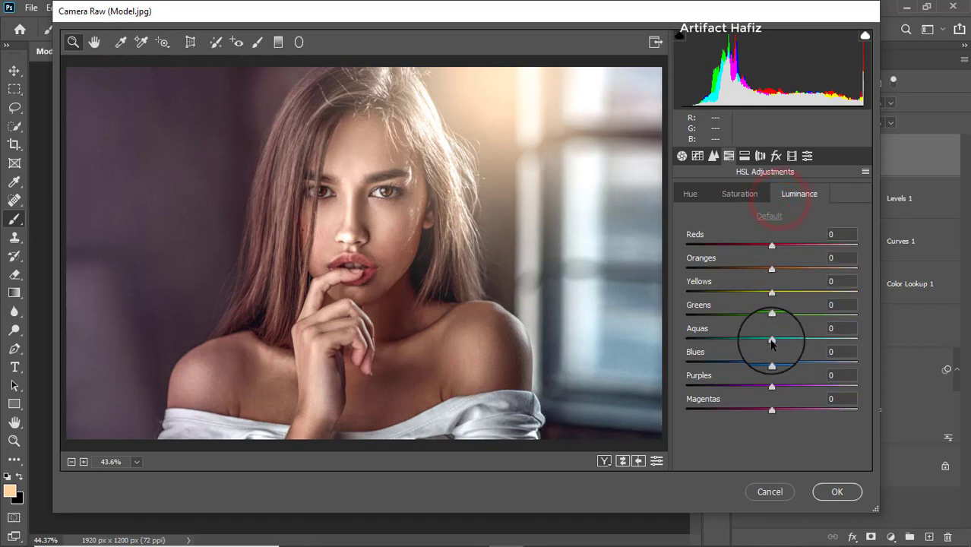
pyautogui.moveTo(771, 339); pyautogui.dragTo(763, 368)
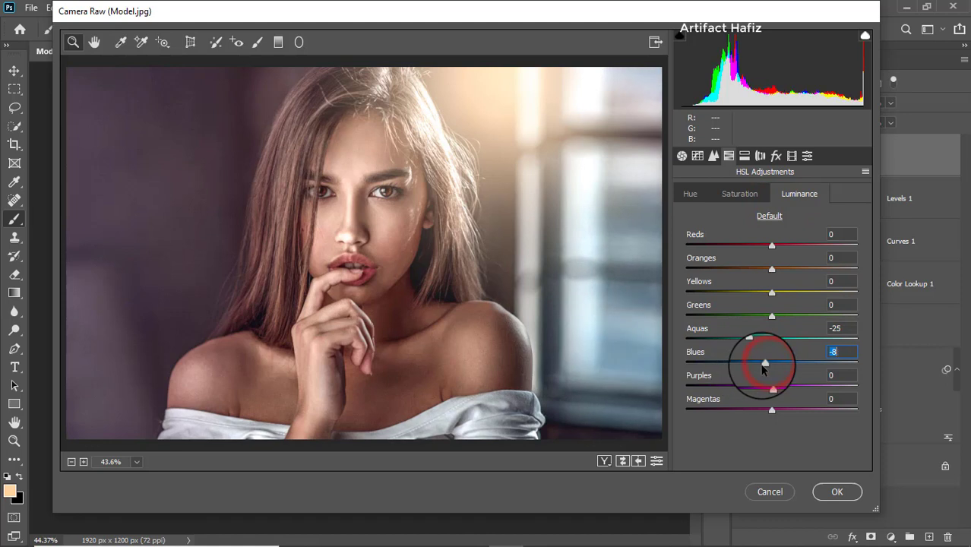
pyautogui.click(771, 268)
pyautogui.moveTo(788, 267); pyautogui.dragTo(784, 299)
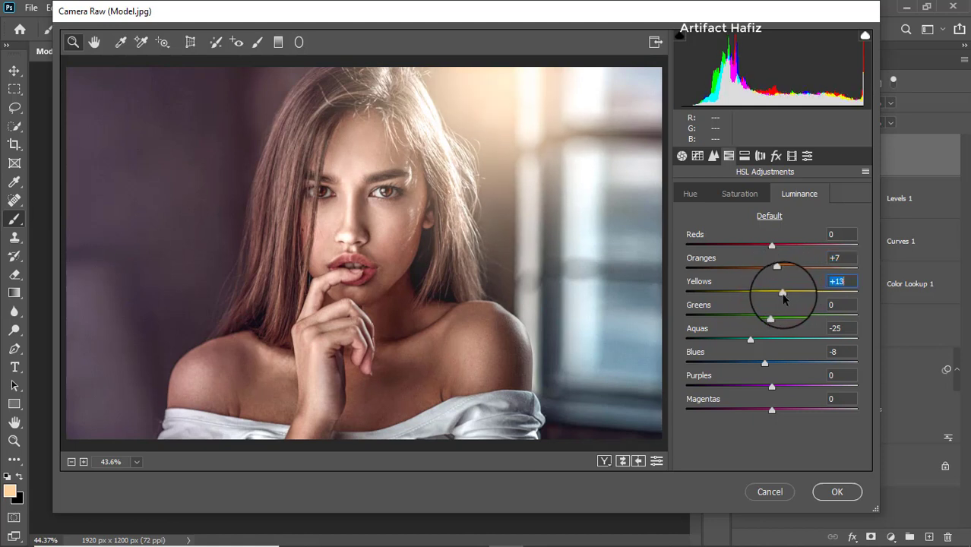
# In the HSL Hue adjustments, set Aquas to +56 and Blues to -30.
pyautogui.click(689, 194)
pyautogui.moveTo(771, 341); pyautogui.dragTo(819, 339)
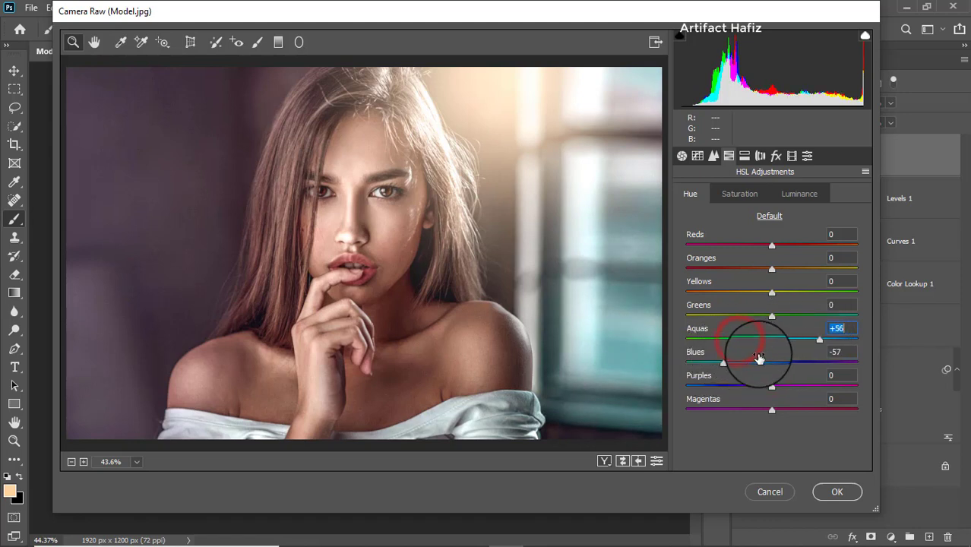
pyautogui.moveTo(723, 363); pyautogui.dragTo(747, 363)
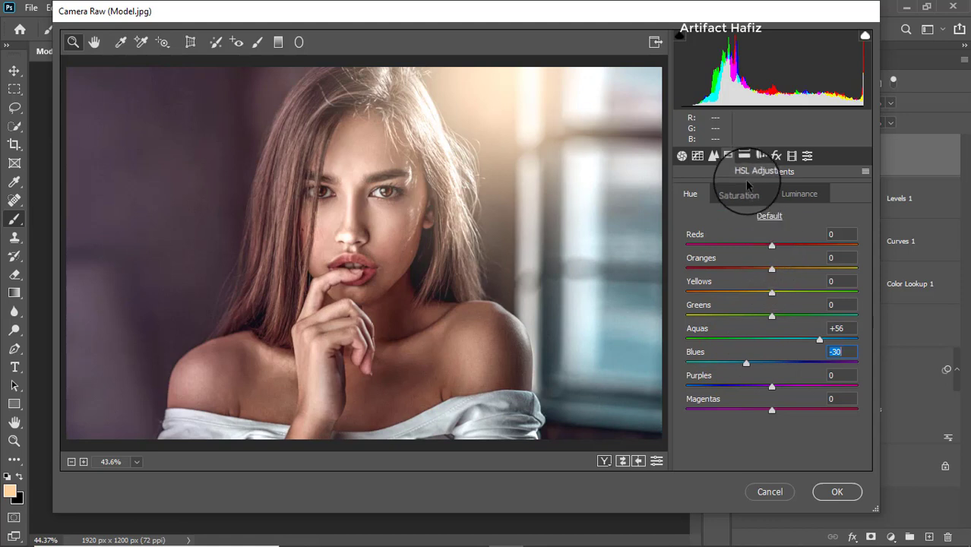
# In the Detail adjustments, set the sharpening Amount to 8 and the noise reduction Luminance to 25.
pyautogui.click(712, 156)
pyautogui.click(685, 214)
pyautogui.moveTo(688, 217); pyautogui.dragTo(693, 216)
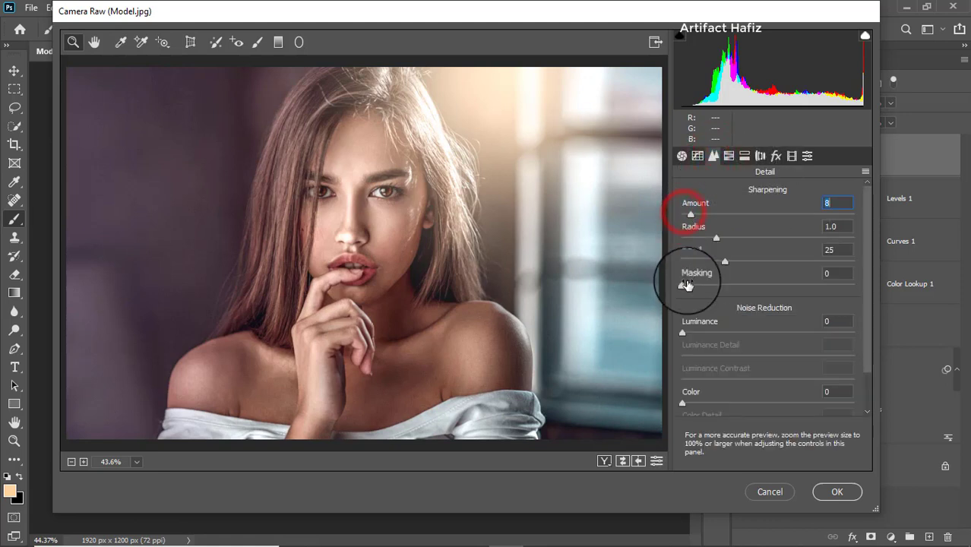
pyautogui.moveTo(683, 332); pyautogui.dragTo(724, 333)
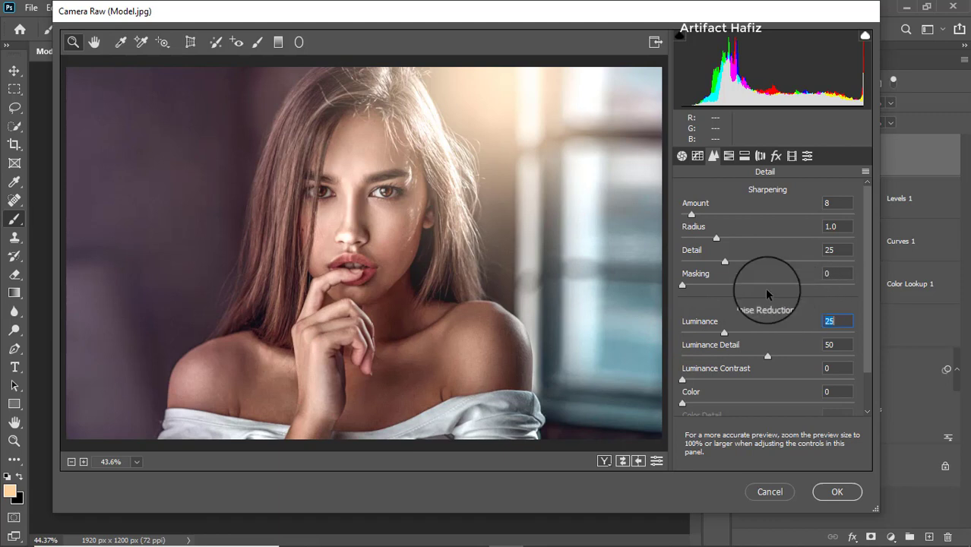
# Calibrate Red Primary hue +1, saturation -9, Green hue +6, saturation -15, Blue hue -12, saturation -16, and apply the Camera Raw filter.
pyautogui.click(793, 155)
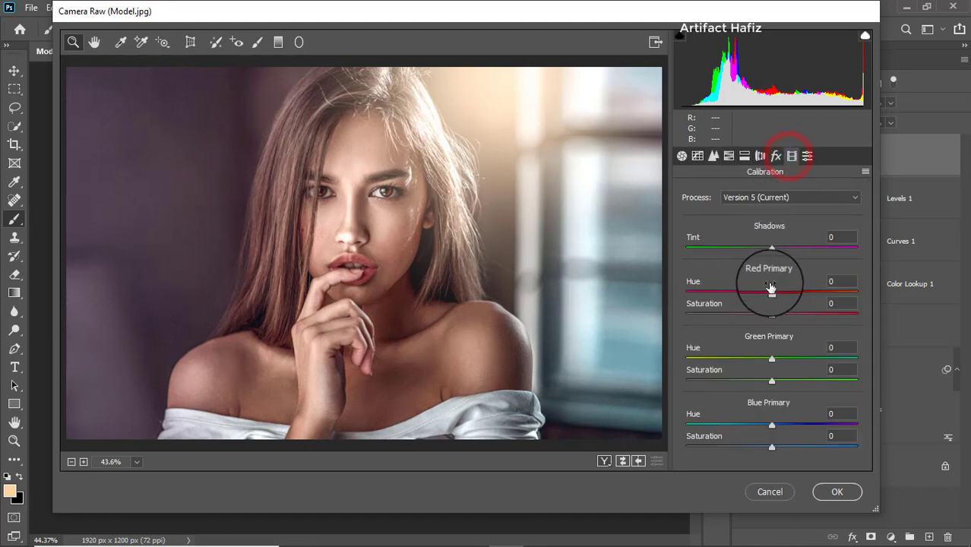
pyautogui.moveTo(772, 293); pyautogui.dragTo(764, 314)
pyautogui.moveTo(771, 359); pyautogui.dragTo(759, 381)
pyautogui.moveTo(771, 426); pyautogui.dragTo(758, 448)
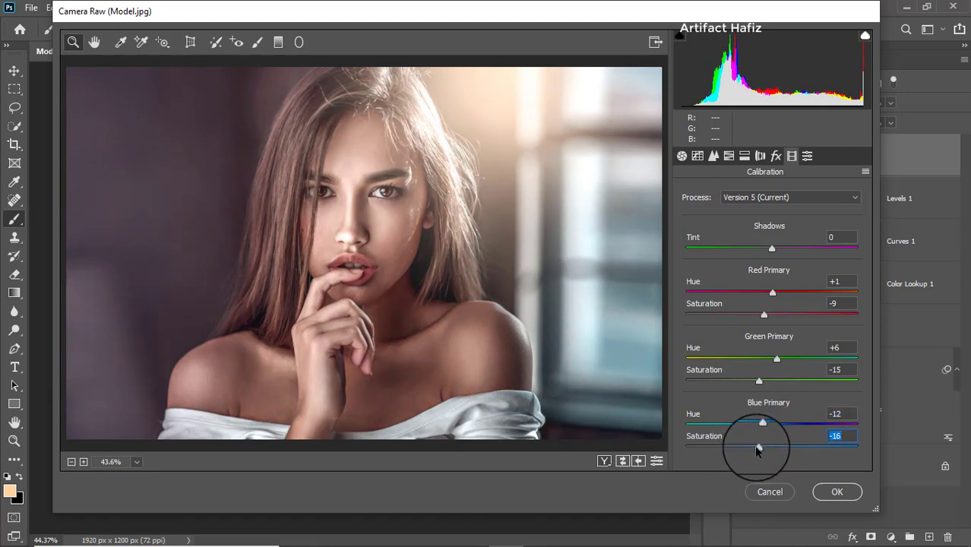
pyautogui.click(834, 494)
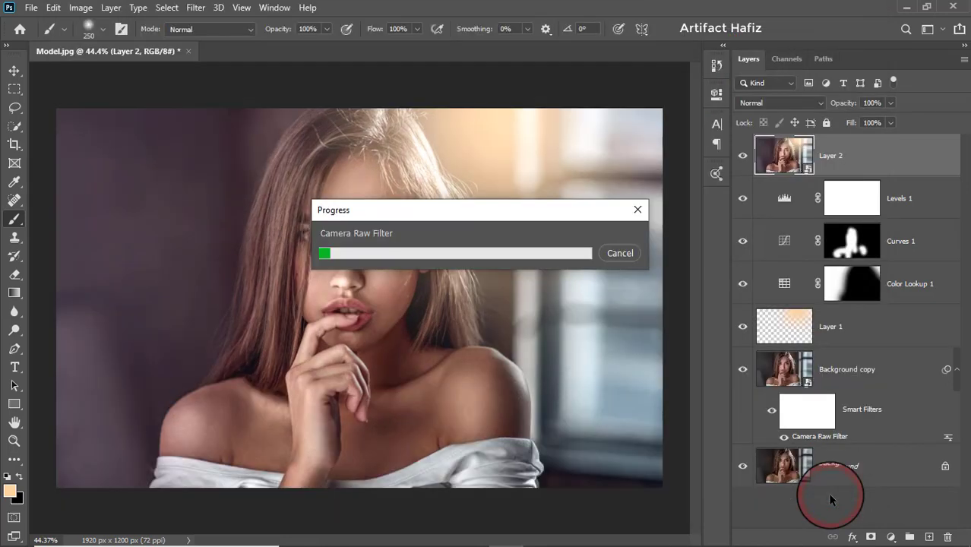
pyautogui.click(742, 156)
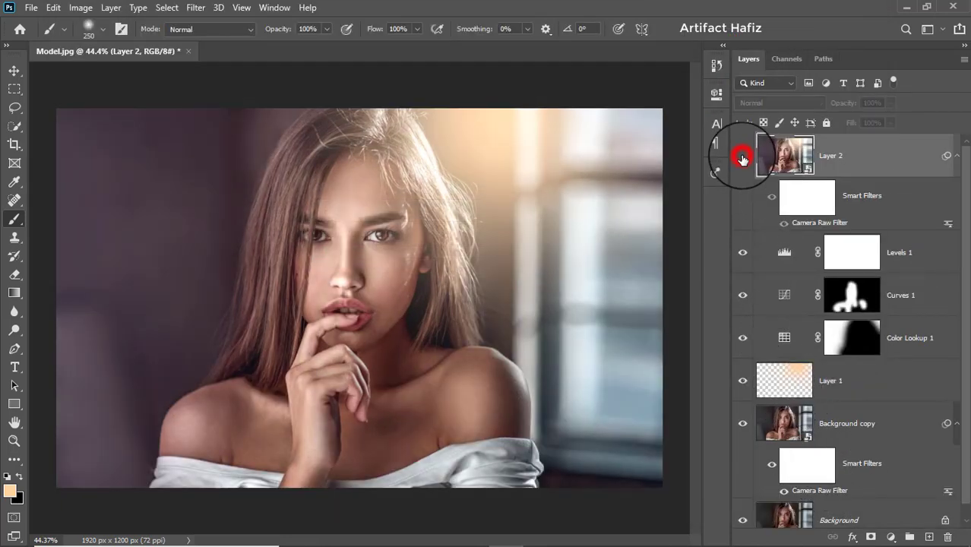
pyautogui.click(742, 156)
# Add a Curves adjustment layer above Layer 2 with the RGB curve raised steeply, and invert its mask to black.
pyautogui.click(848, 157)
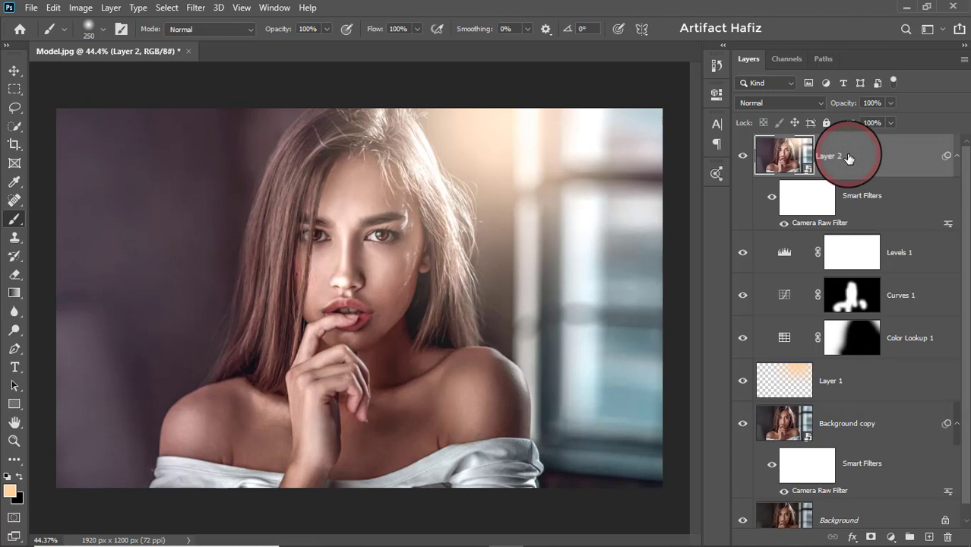
pyautogui.click(890, 537)
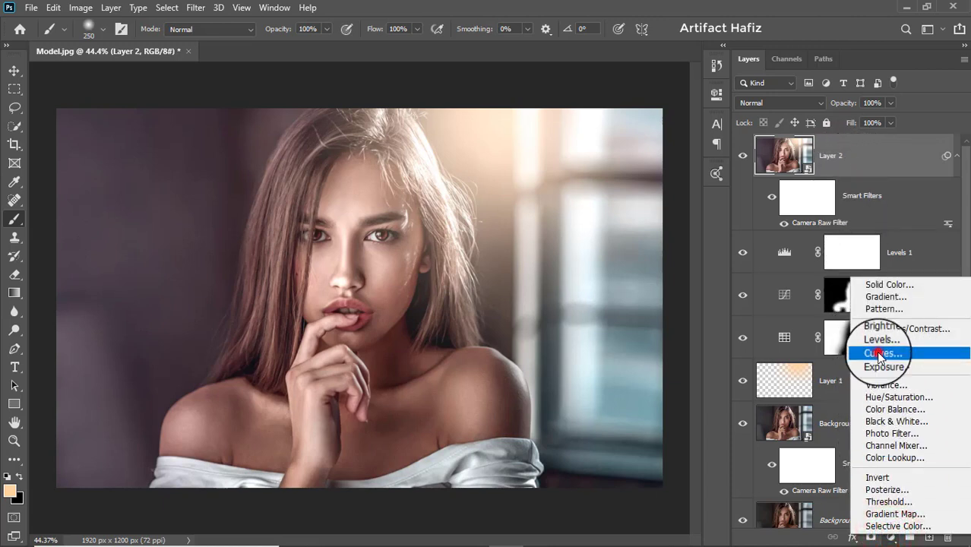
pyautogui.click(880, 352)
pyautogui.moveTo(619, 229); pyautogui.dragTo(603, 183)
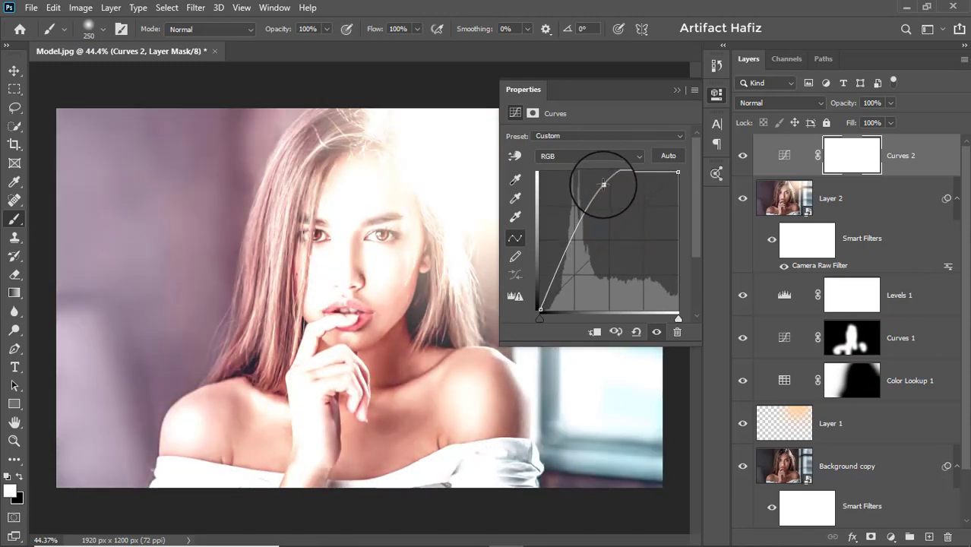
pyautogui.click(676, 90)
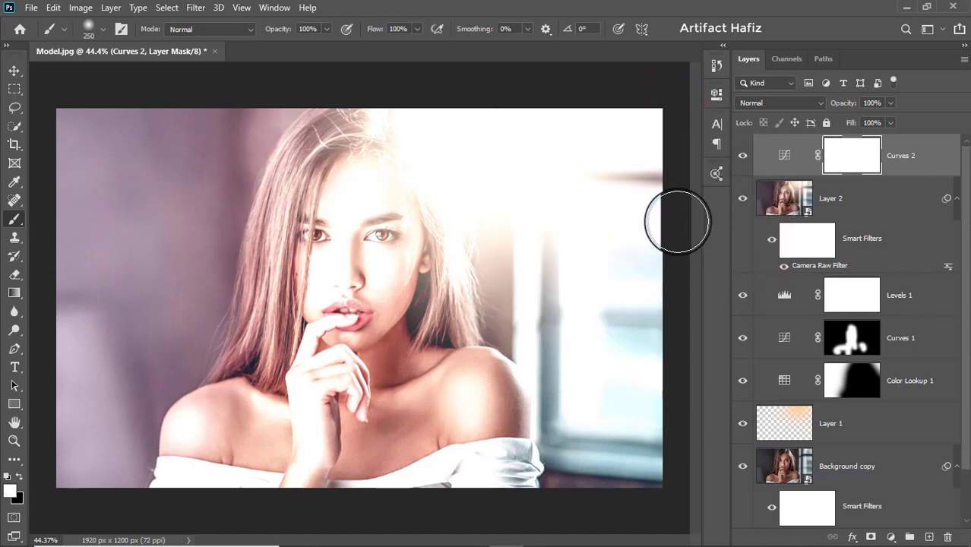
pyautogui.click(844, 154)
pyautogui.hotkey('ctrl', 'i')
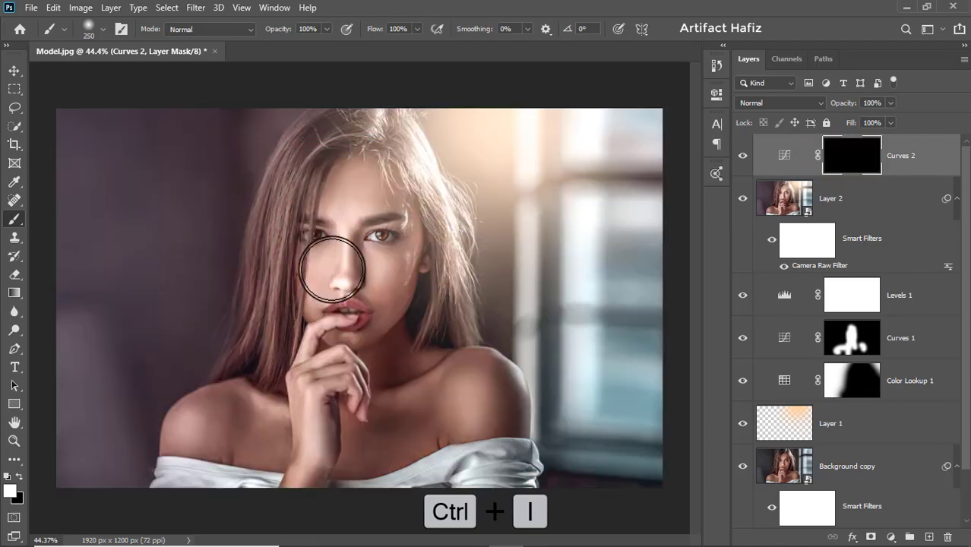
# Brighten the iris of the eye partly covered by hair on the Curves 2 mask, using a white 5 px brush at 12% opacity.
pyautogui.scroll(10, 325, 239)
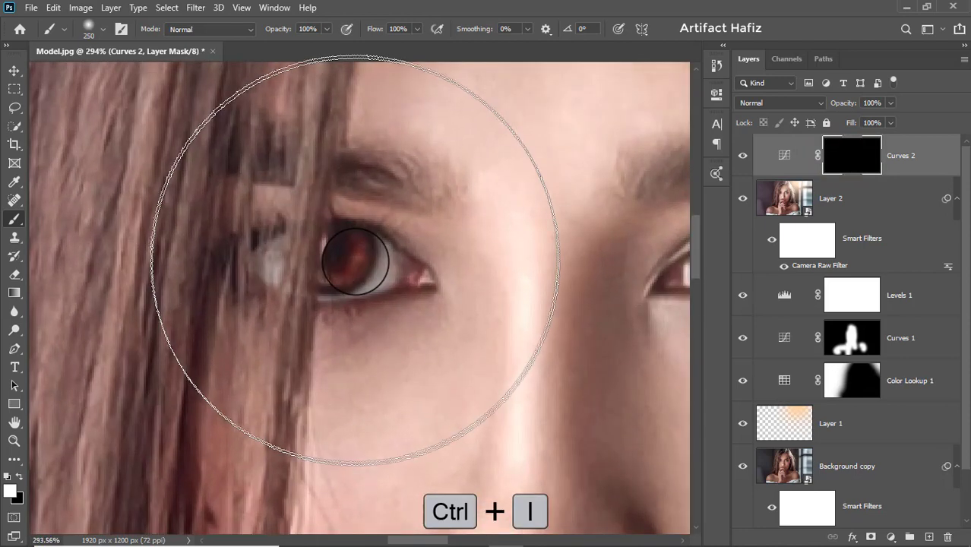
pyautogui.press('[')
pyautogui.press('[')
pyautogui.press('[')
pyautogui.press('[')
pyautogui.press('[')
pyautogui.press('[')
pyautogui.press('[')
pyautogui.press('[')
pyautogui.press('[')
pyautogui.press('[')
pyautogui.press('[')
pyautogui.press('[')
pyautogui.press('[')
pyautogui.press('[')
pyautogui.press('[')
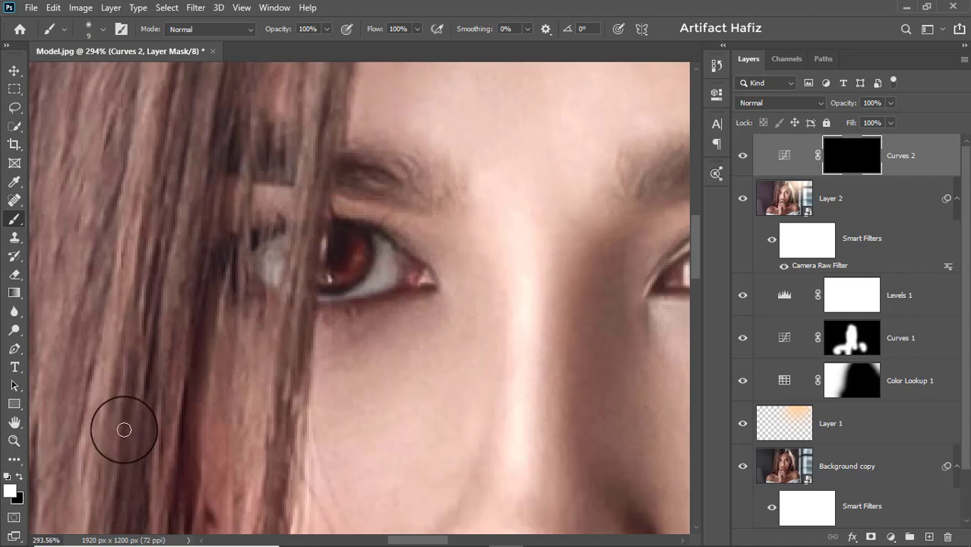
pyautogui.click(18, 475)
pyautogui.click(18, 474)
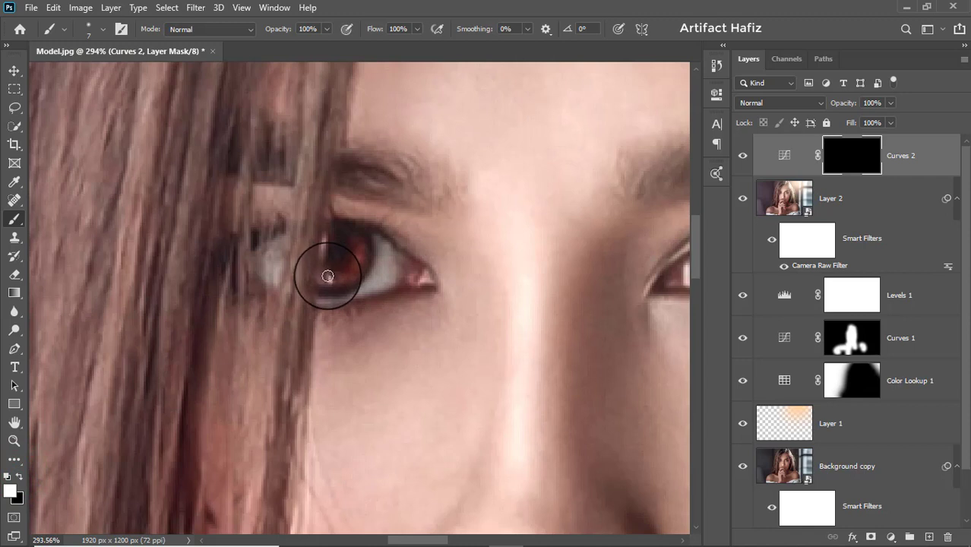
pyautogui.click(326, 29)
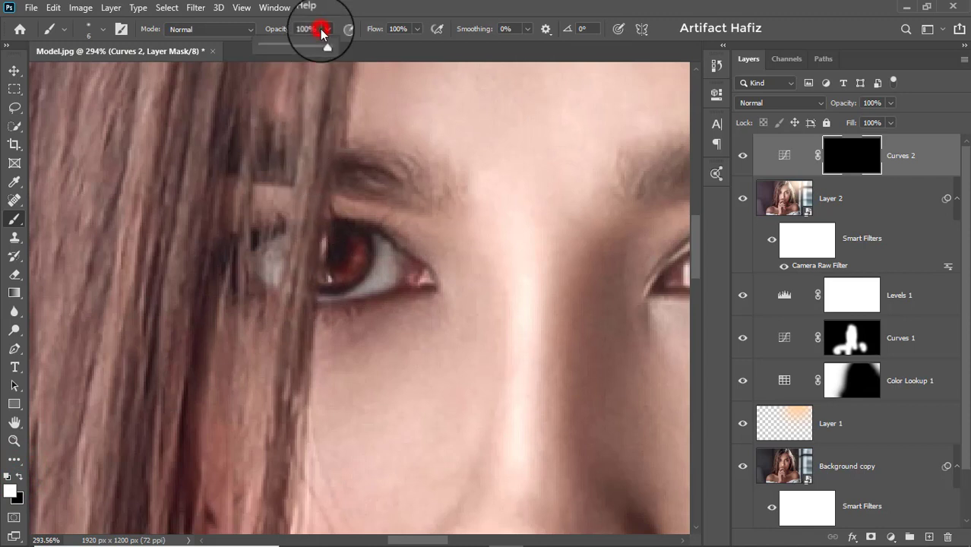
pyautogui.click(267, 44)
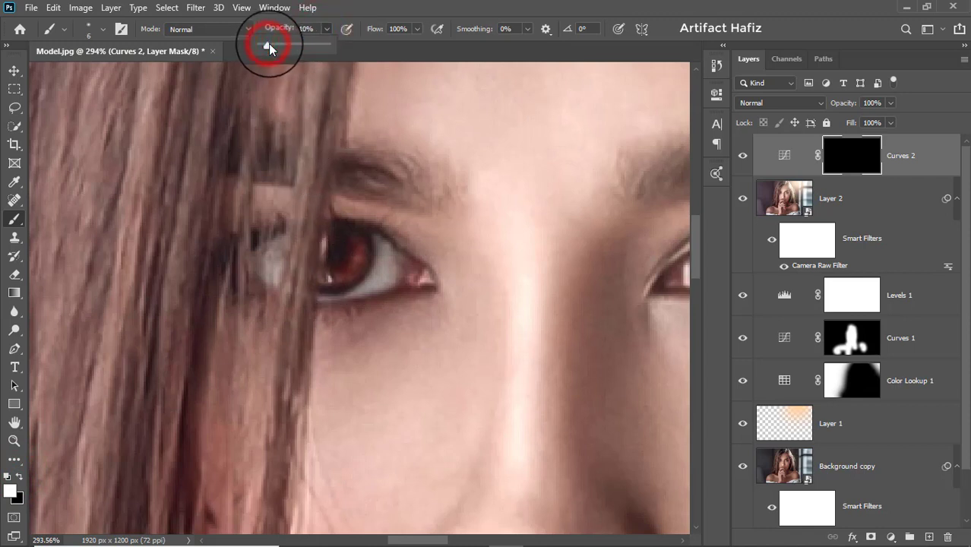
pyautogui.click(360, 6)
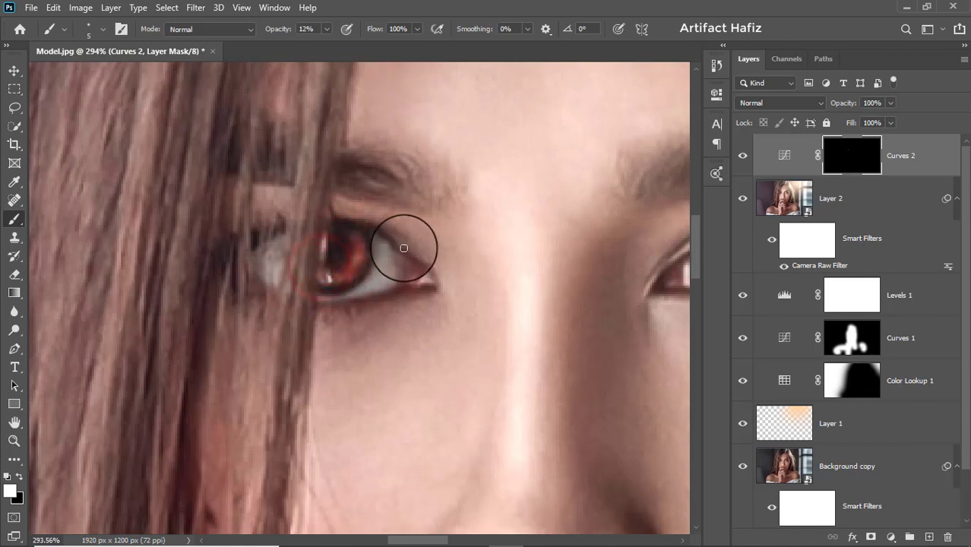
# Paint white over the other eye's iris on the Curves 2 mask and touch up the iris beside the hair.
pyautogui.moveTo(519, 264); pyautogui.dragTo(173, 282)
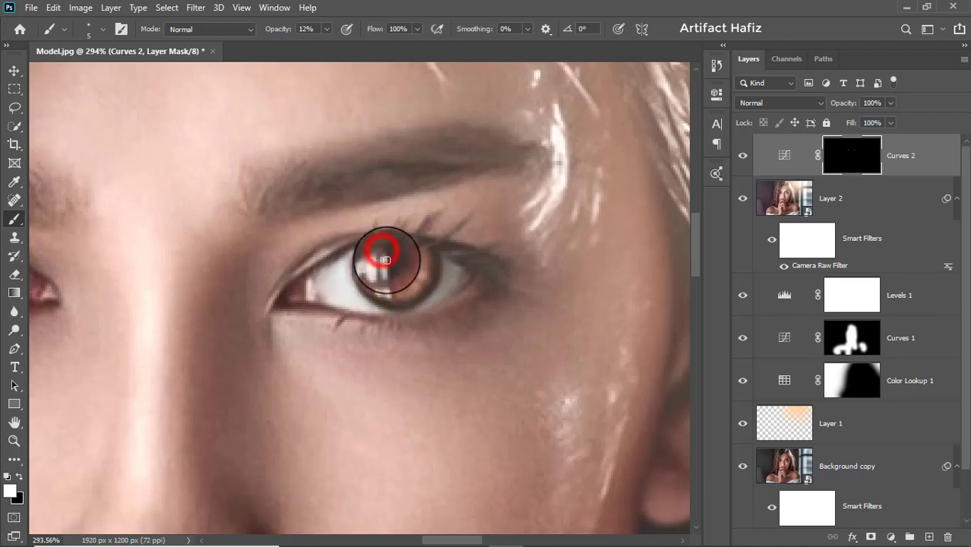
pyautogui.moveTo(403, 275); pyautogui.dragTo(411, 281)
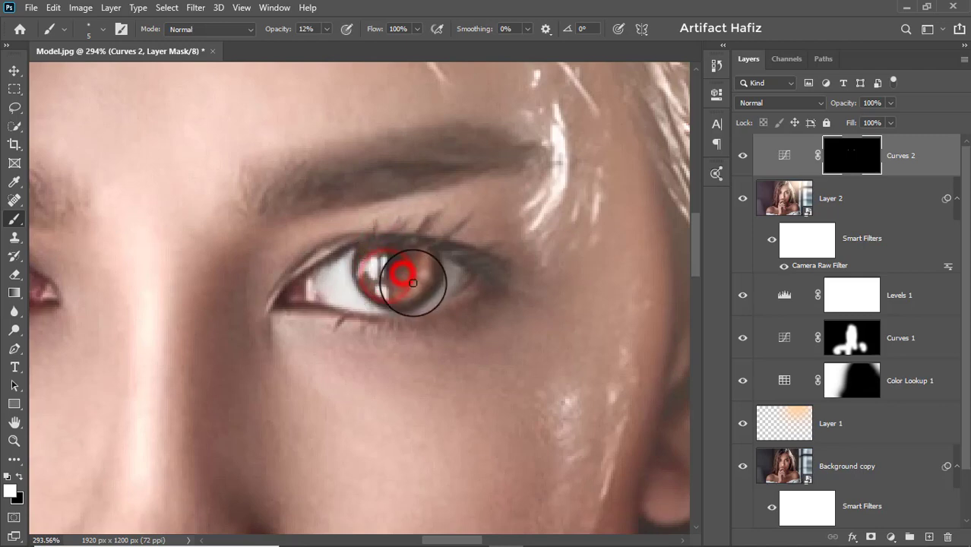
pyautogui.scroll(-4, 417, 282)
pyautogui.moveTo(199, 286); pyautogui.dragTo(285, 300)
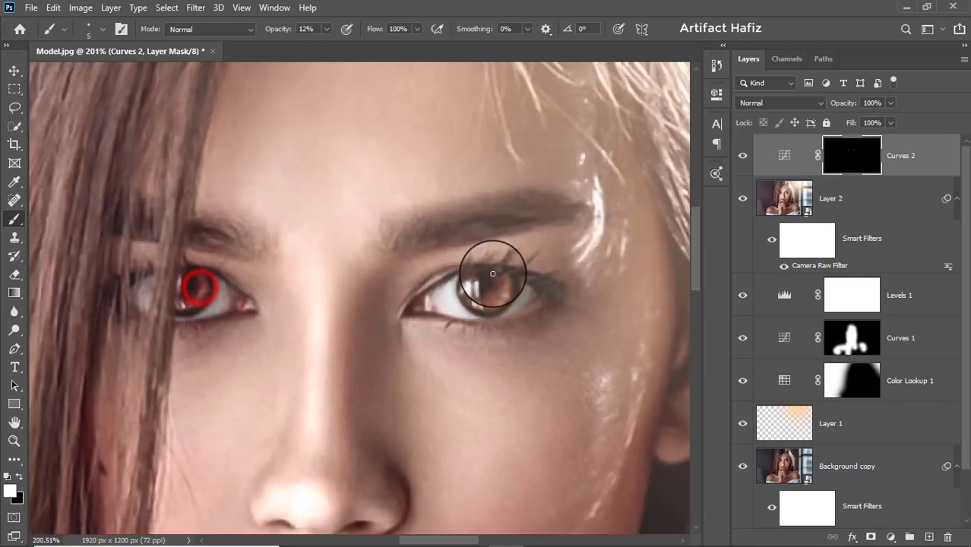
# Compare the eyes with and without the Curves 2 adjustment.
pyautogui.click(742, 157)
pyautogui.click(742, 158)
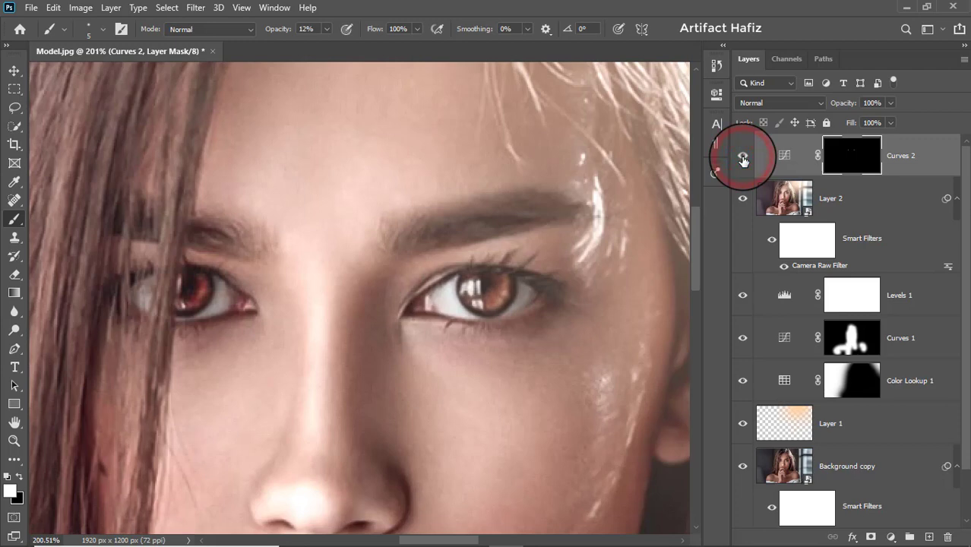
pyautogui.click(742, 158)
pyautogui.click(742, 158)
# Darken the pupil of the uncovered eye on the Curves 2 mask, using a black 8 px brush at 33% opacity.
pyautogui.scroll(3, 532, 278)
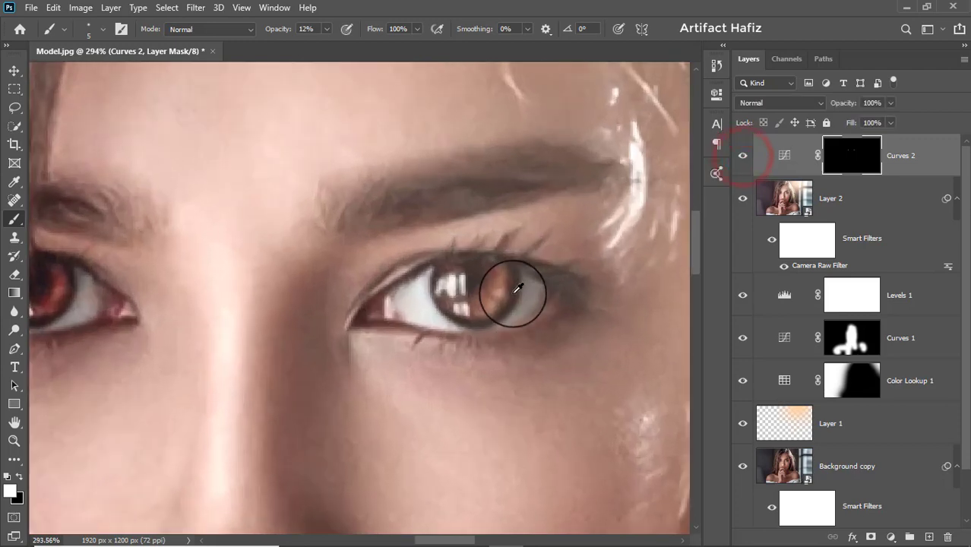
pyautogui.click(18, 476)
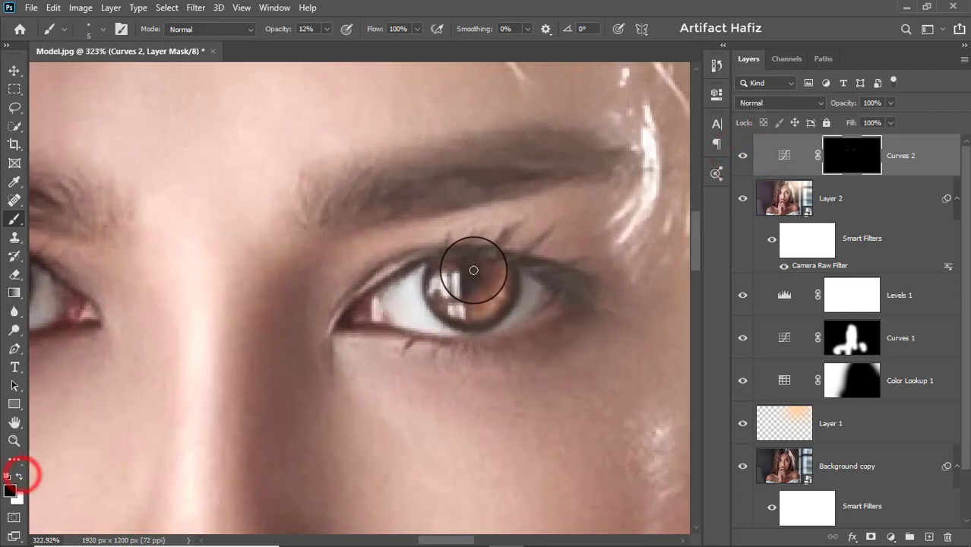
pyautogui.click(327, 30)
pyautogui.moveTo(331, 46); pyautogui.dragTo(344, 48)
pyautogui.click(409, 5)
pyautogui.press(']')
pyautogui.press(']')
pyautogui.press(']')
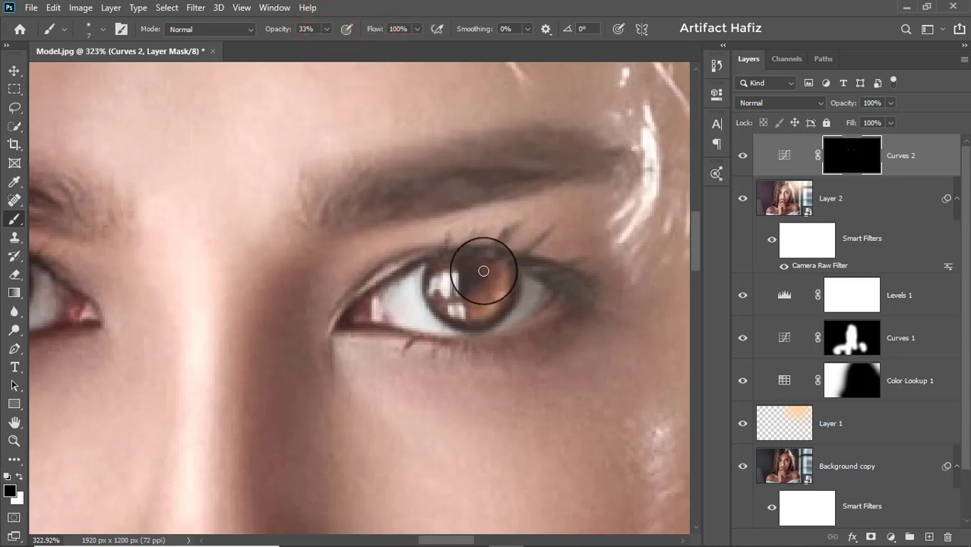
pyautogui.click(483, 271)
pyautogui.click(472, 286)
pyautogui.click(471, 291)
pyautogui.click(483, 278)
pyautogui.click(479, 283)
pyautogui.click(475, 289)
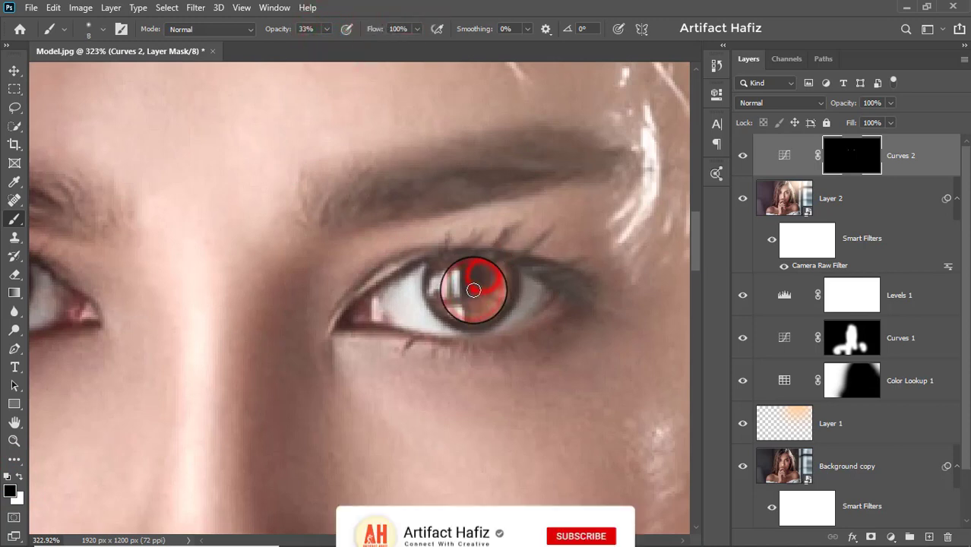
pyautogui.click(476, 276)
pyautogui.click(476, 289)
pyautogui.click(479, 284)
pyautogui.click(470, 291)
pyautogui.click(478, 285)
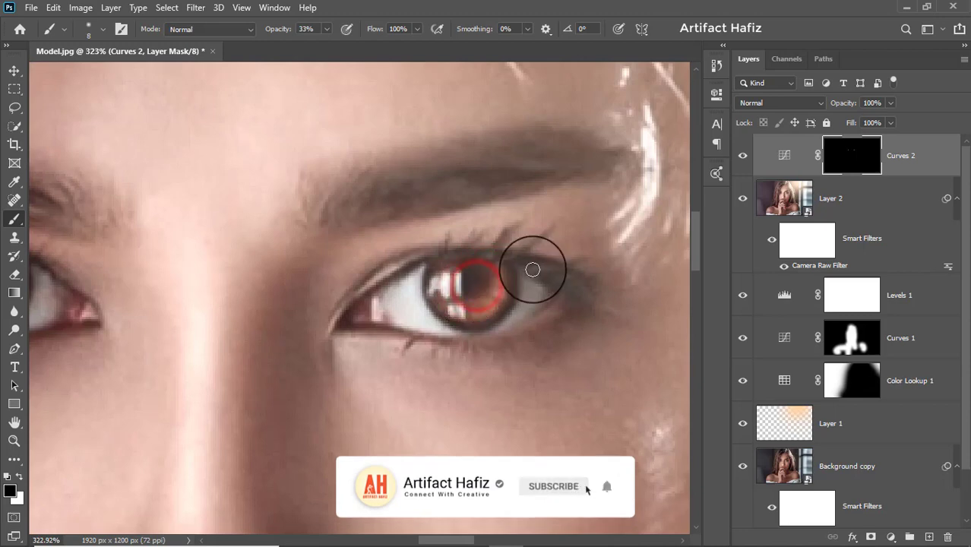
# Check the whole face with the Curves 2 eye brightening hidden and shown.
pyautogui.scroll(-5, 448, 285)
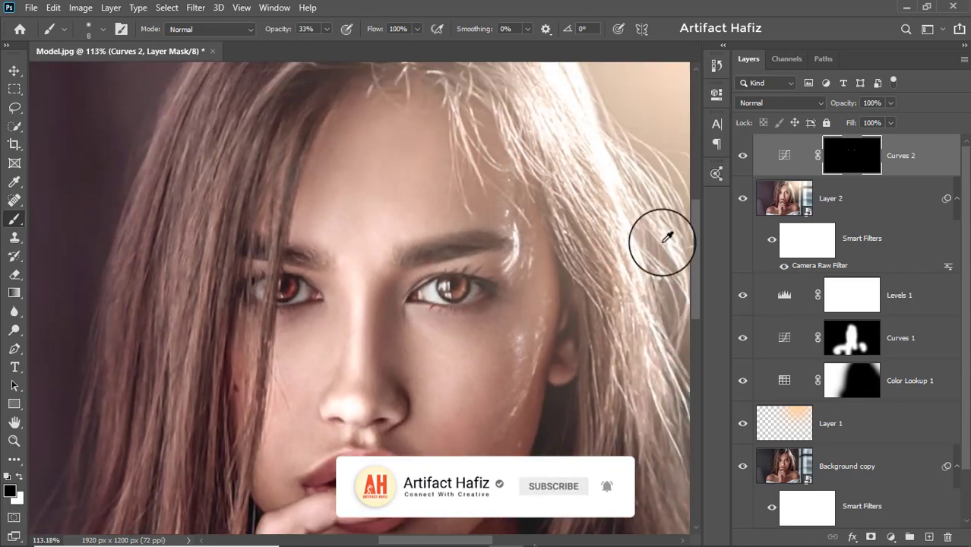
pyautogui.click(743, 157)
pyautogui.click(743, 158)
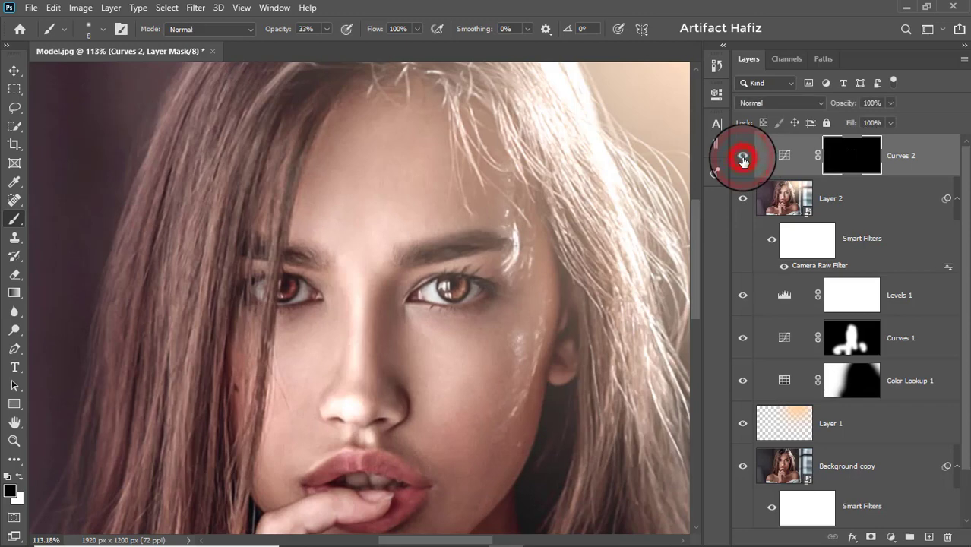
pyautogui.click(743, 158)
pyautogui.click(742, 158)
# Fit the whole image in view and compare the original Background layer alone with the full colour grade.
pyautogui.scroll(-4, 524, 253)
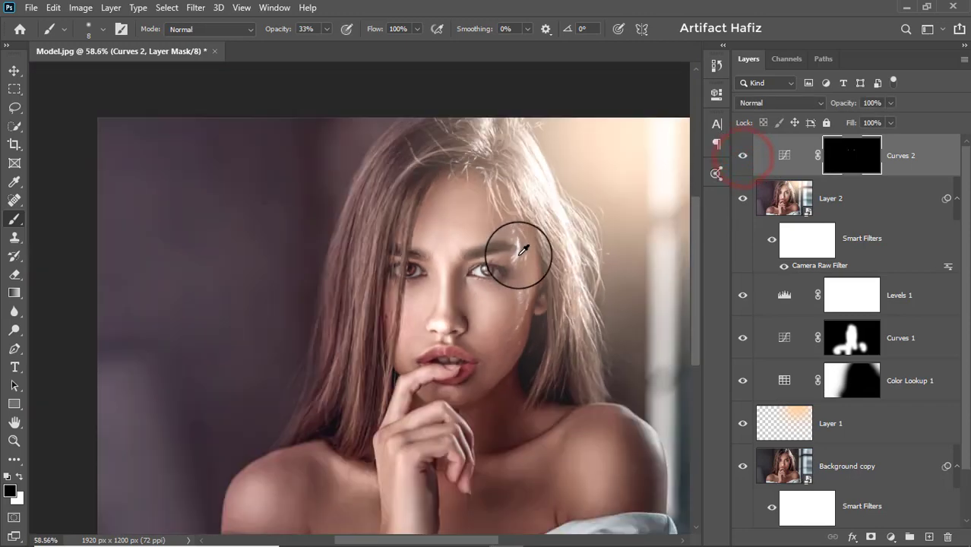
pyautogui.hotkey('ctrl', '0')
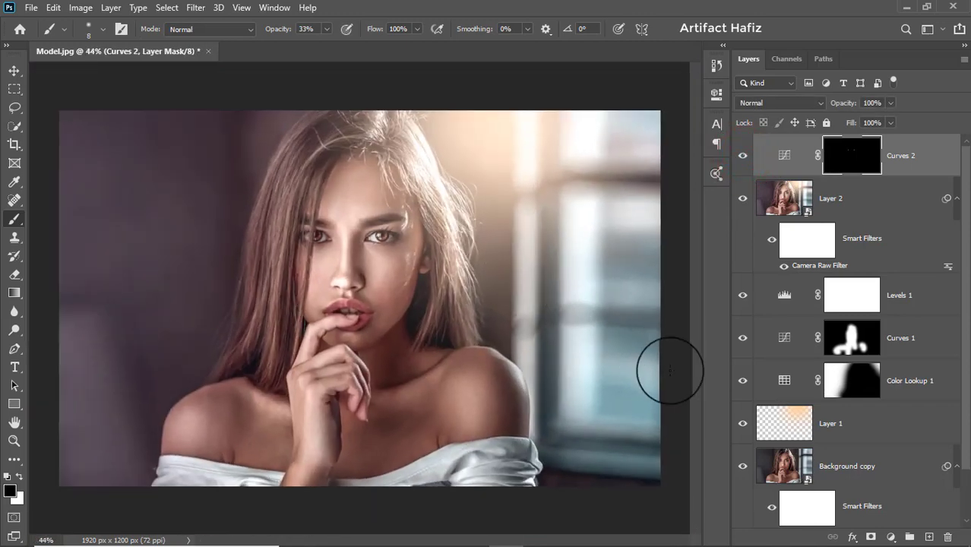
pyautogui.scroll(-2, 786, 410)
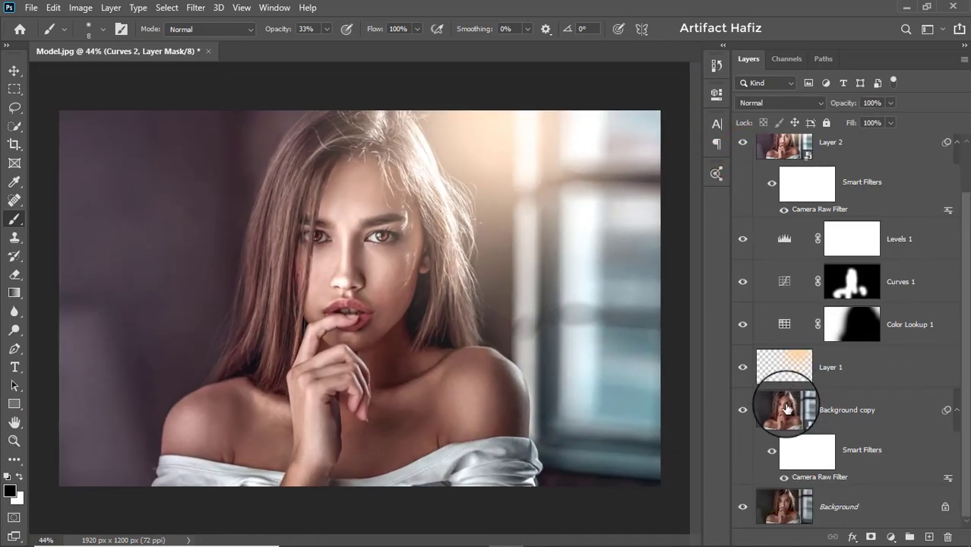
pyautogui.keyDown('alt'); pyautogui.click(743, 508); pyautogui.keyUp('alt')
pyautogui.keyDown('alt'); pyautogui.click(743, 507); pyautogui.keyUp('alt')
pyautogui.keyDown('alt'); pyautogui.click(743, 508); pyautogui.keyUp('alt')
pyautogui.keyDown('alt'); pyautogui.click(743, 508); pyautogui.keyUp('alt')
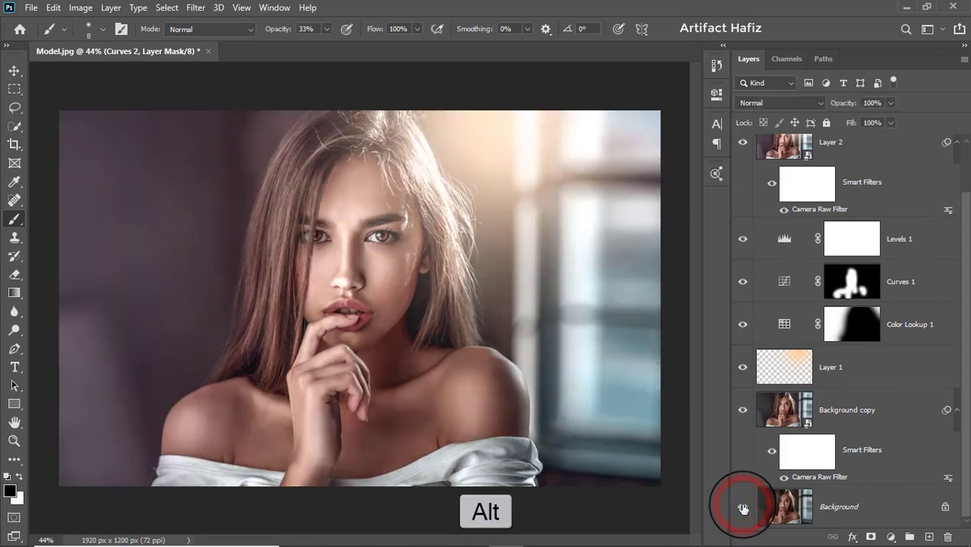